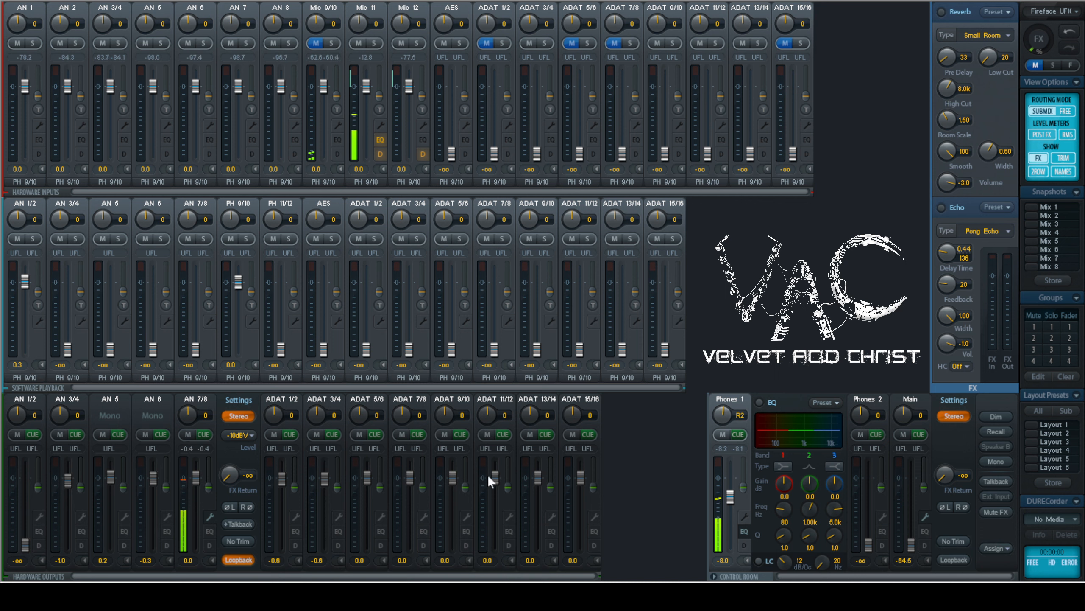
Show and hide the AN 7/8 output's dynamics section, and hide the Phones 1 EQ section
{"action": "left_click", "coordinate": [210, 543]}
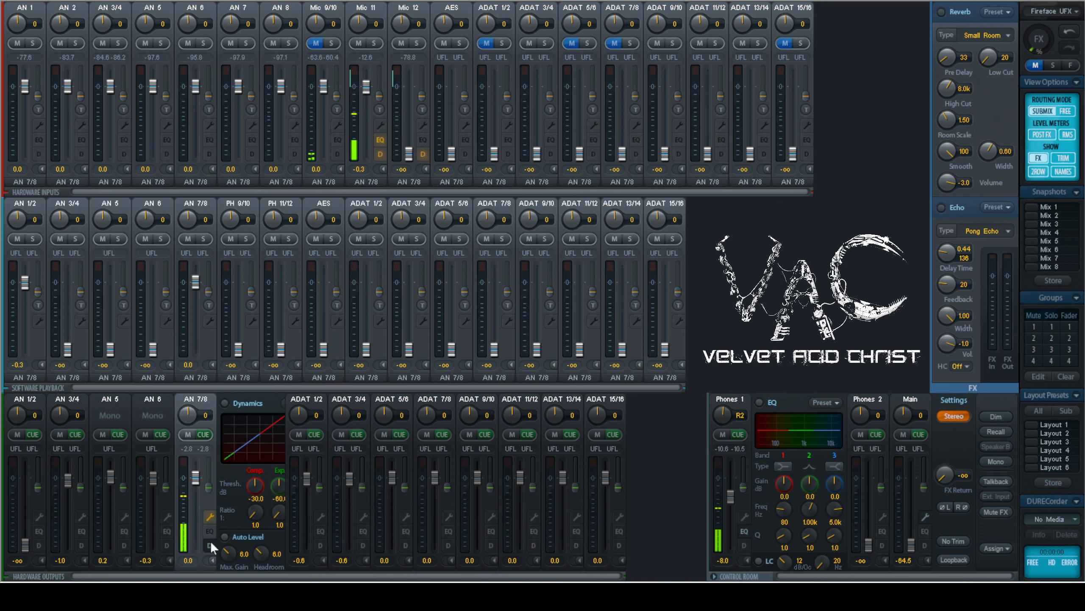
{"action": "left_click", "coordinate": [210, 539]}
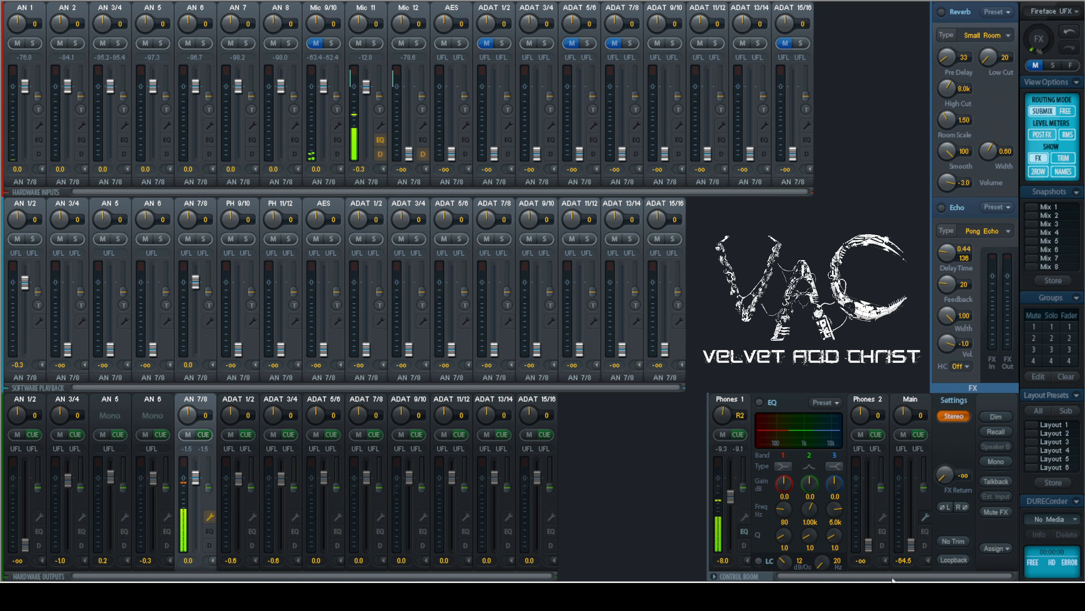
{"action": "left_click", "coordinate": [744, 530]}
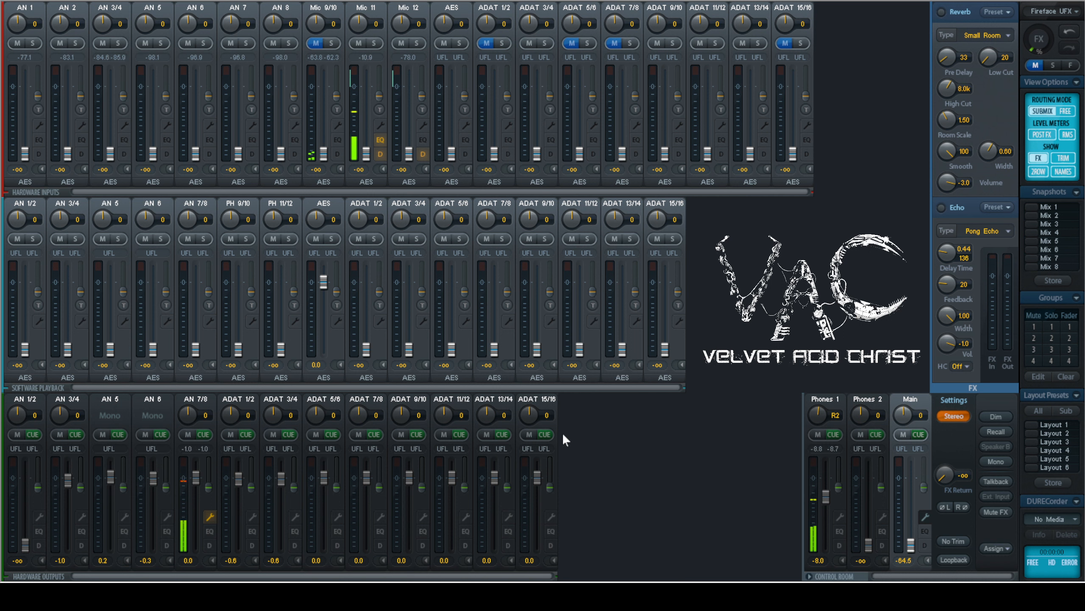
View the Phones 1 and Phones 2 submixes, and mute the Phones 1 output
{"action": "left_click", "coordinate": [816, 479]}
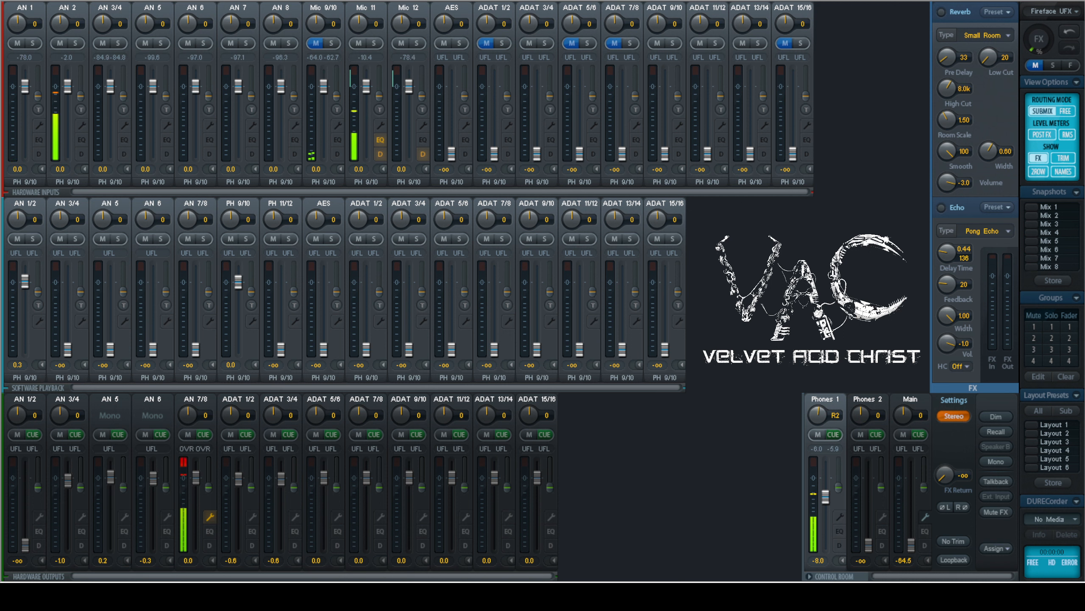
{"action": "left_click", "coordinate": [865, 451]}
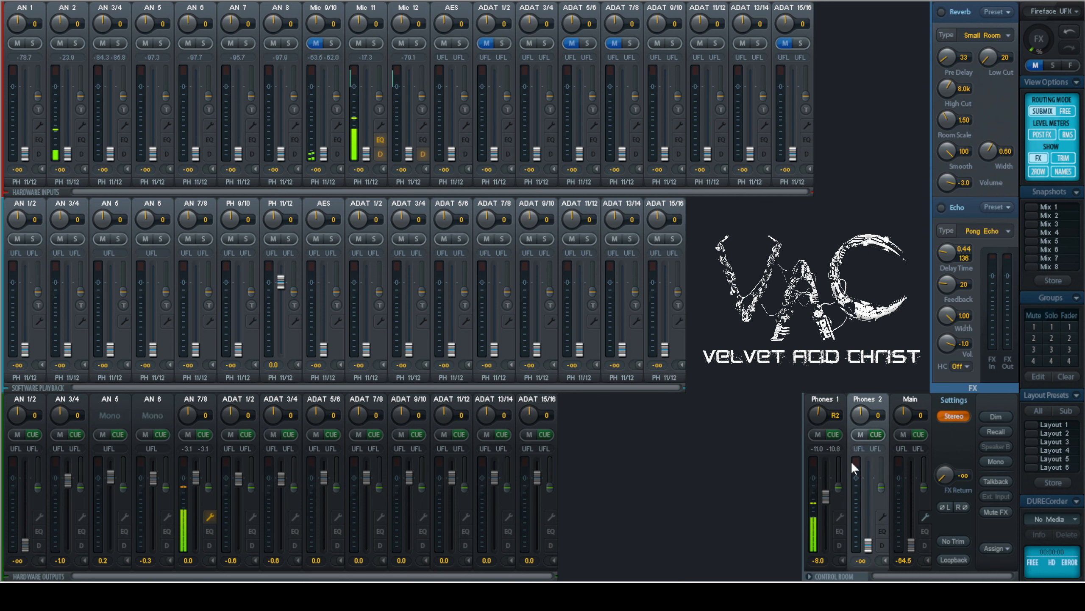
{"action": "left_click", "coordinate": [816, 436]}
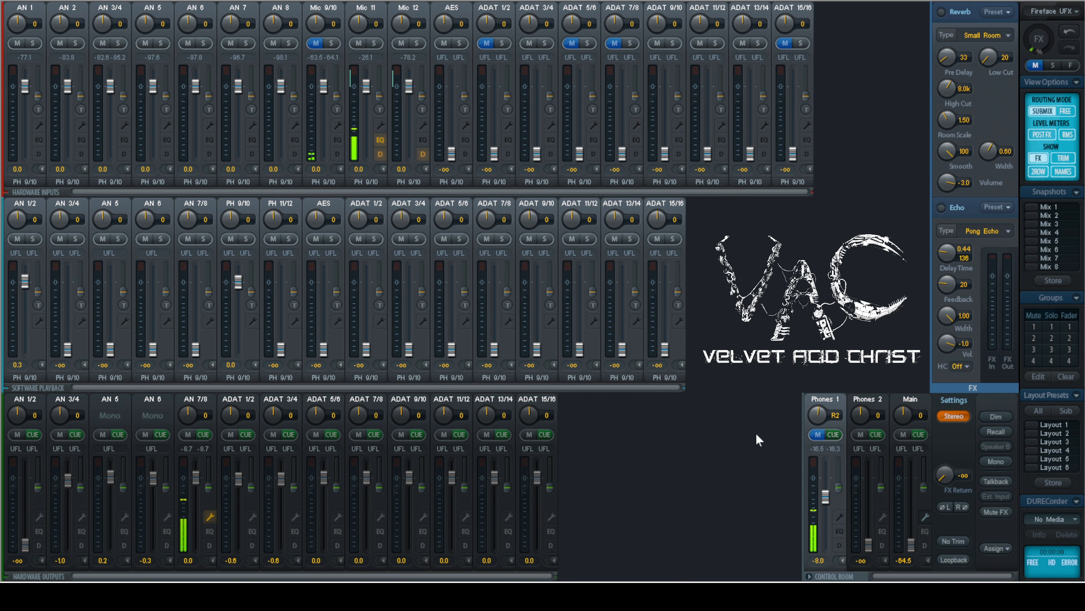
Set the Phones 2 output to -4.3 dB and try raising the AN 2 hardware input in its submix
{"action": "left_click", "coordinate": [876, 487]}
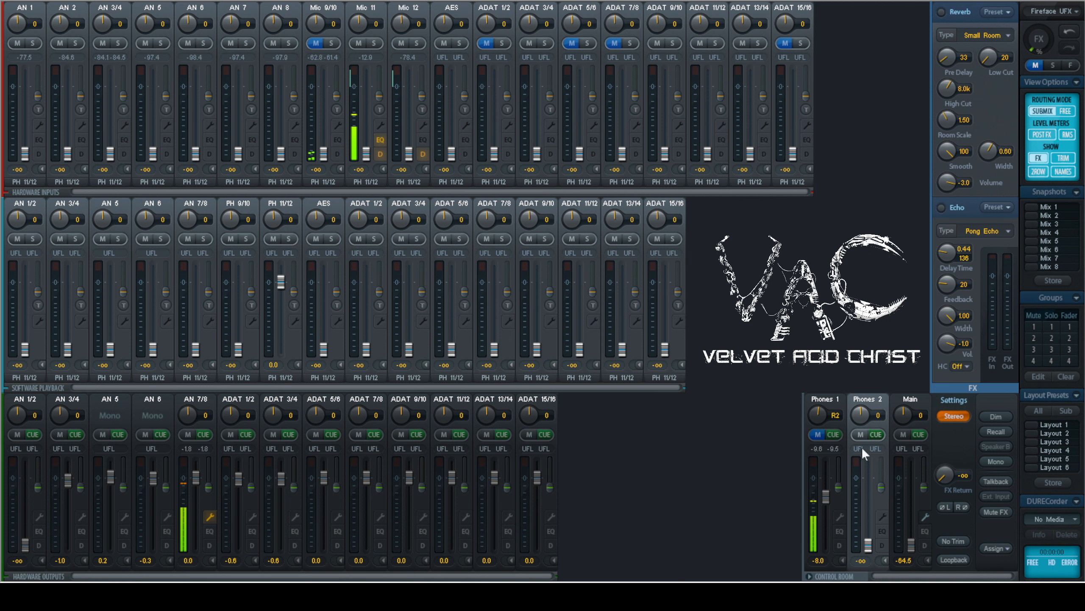
{"action": "left_click_drag", "start_coordinate": [868, 550], "coordinate": [863, 491]}
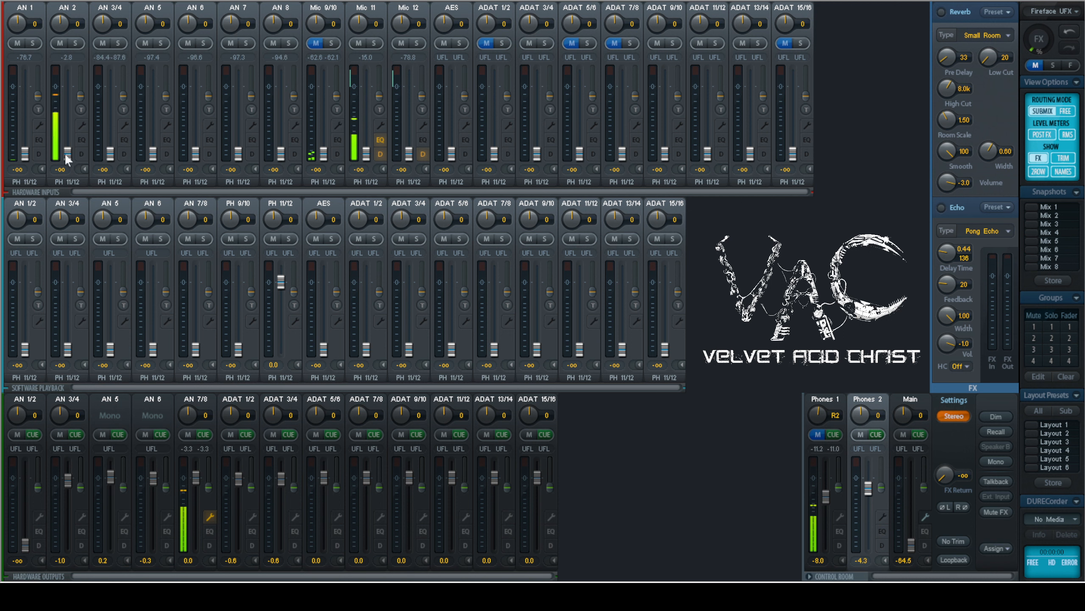
{"action": "left_click_drag", "start_coordinate": [67, 153], "coordinate": [64, 90]}
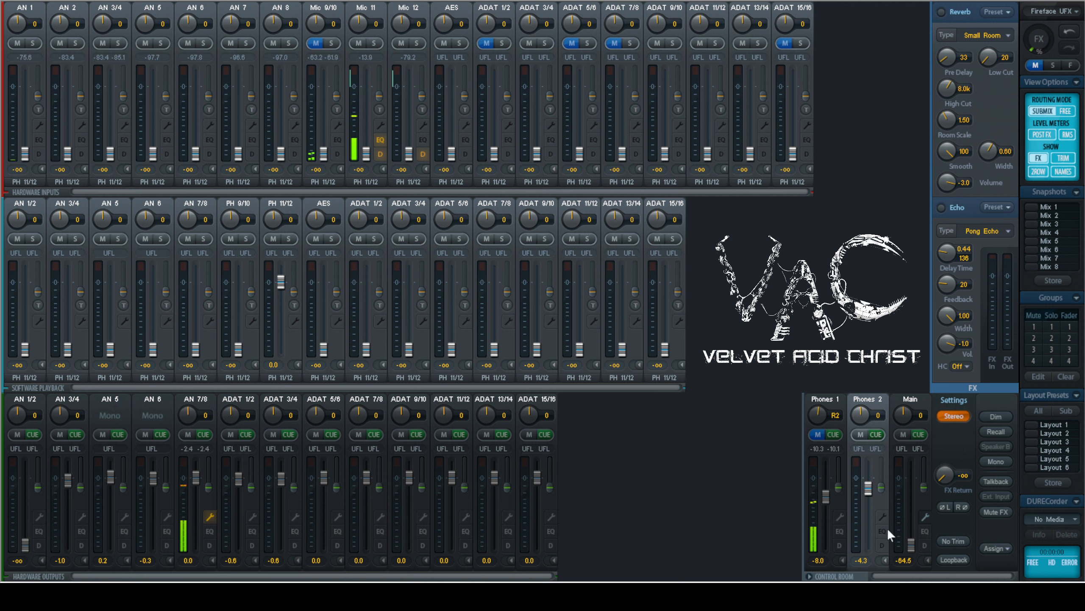
Compare the submixes of the Main, ADAT 15/16, ADAT 11/12, AN 3/4 and AN 6 outputs
{"action": "left_click", "coordinate": [907, 492]}
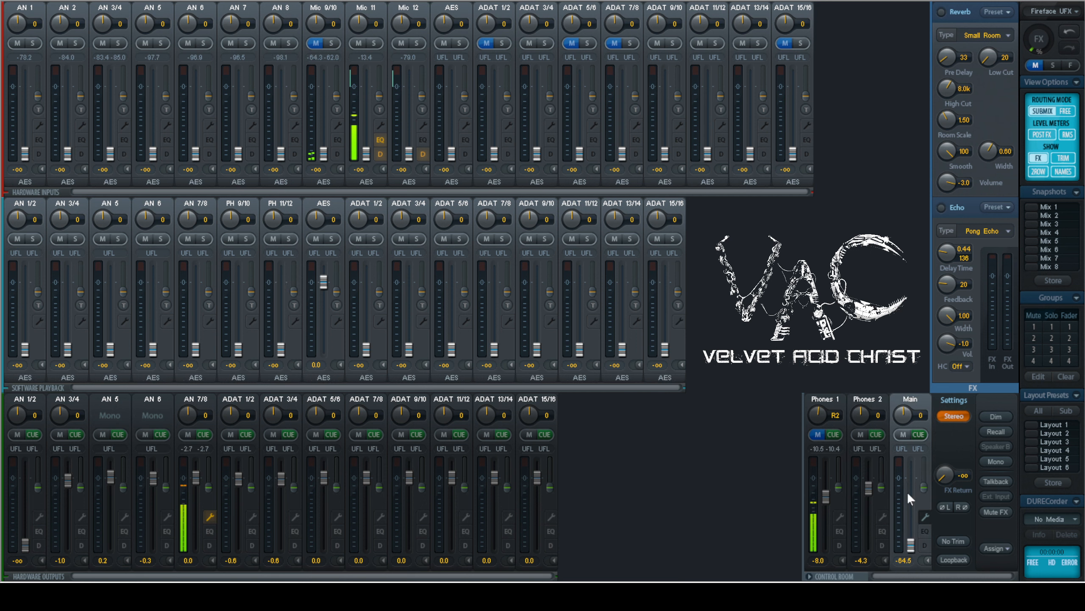
{"action": "left_click", "coordinate": [871, 509]}
{"action": "left_click", "coordinate": [923, 511]}
{"action": "left_click", "coordinate": [959, 513]}
{"action": "left_click", "coordinate": [532, 505]}
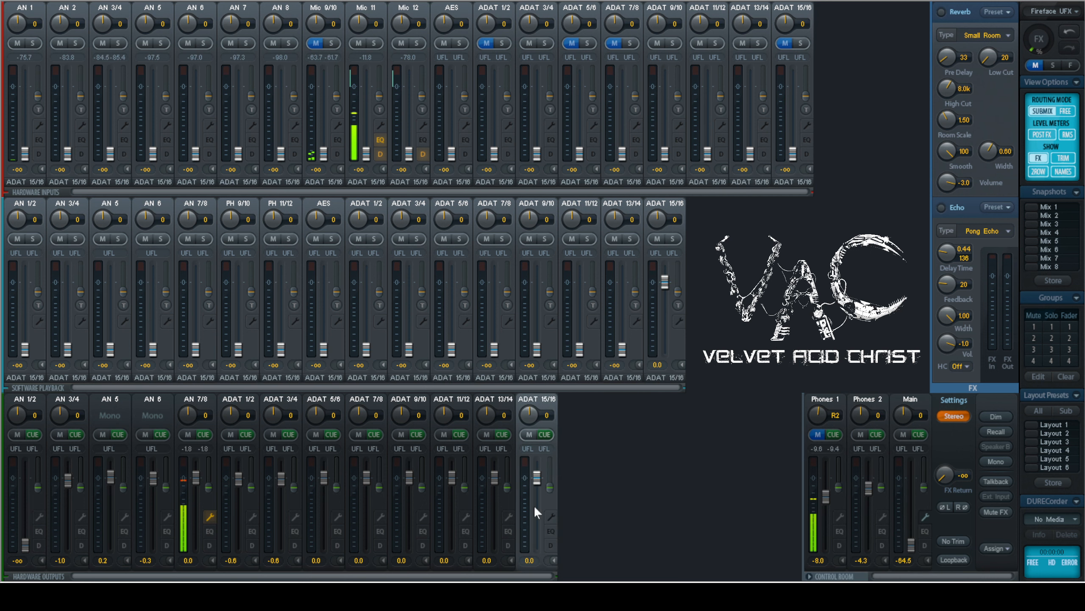
{"action": "left_click", "coordinate": [476, 510]}
{"action": "left_click", "coordinate": [440, 511]}
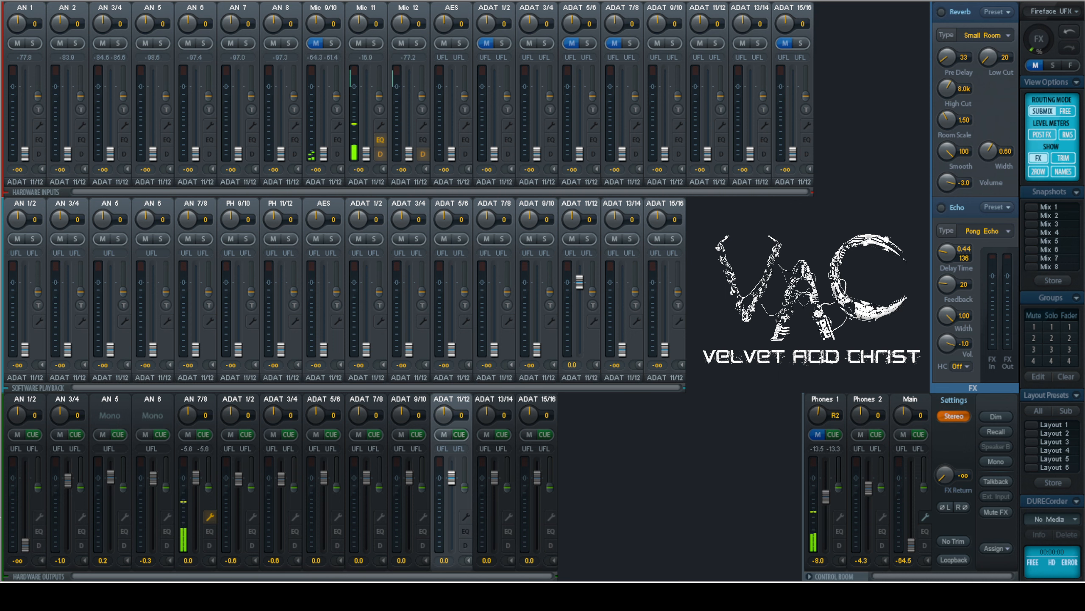
{"action": "left_click", "coordinate": [17, 514]}
{"action": "left_click", "coordinate": [70, 524]}
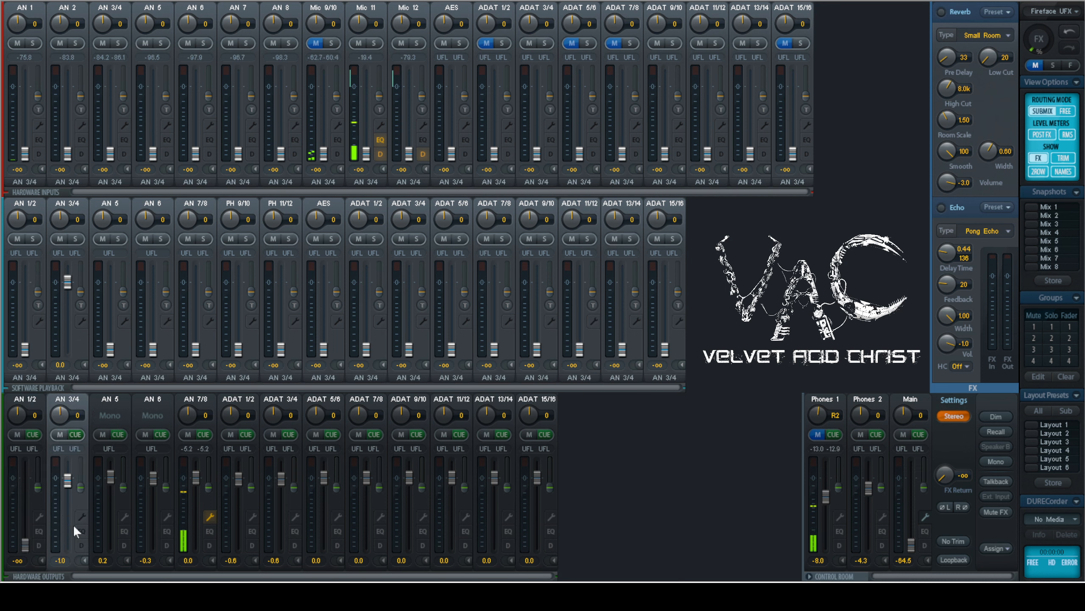
{"action": "left_click", "coordinate": [109, 526]}
{"action": "left_click", "coordinate": [151, 514]}
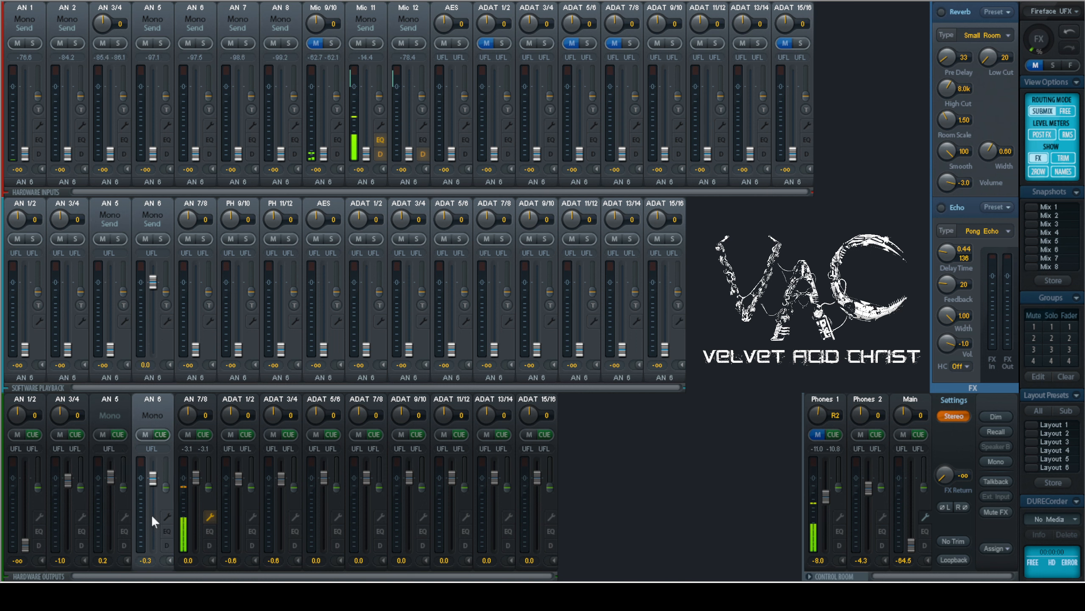
Show the AN 7/8 output settings with the Loopback option, and set Mic 12 to -0.9 dB in its submix
{"action": "left_click", "coordinate": [199, 507]}
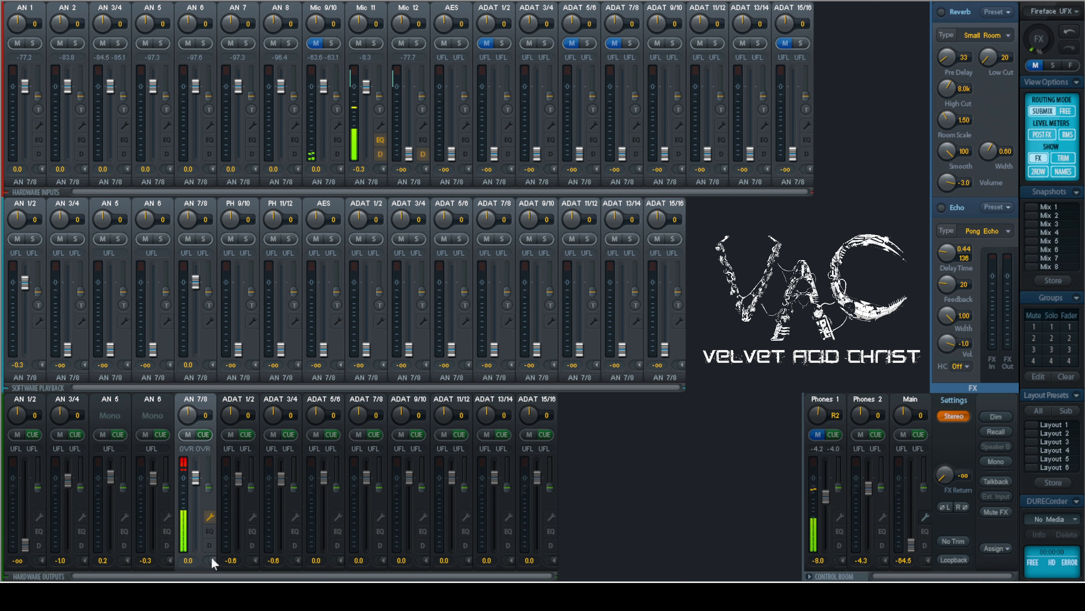
{"action": "left_click", "coordinate": [209, 516]}
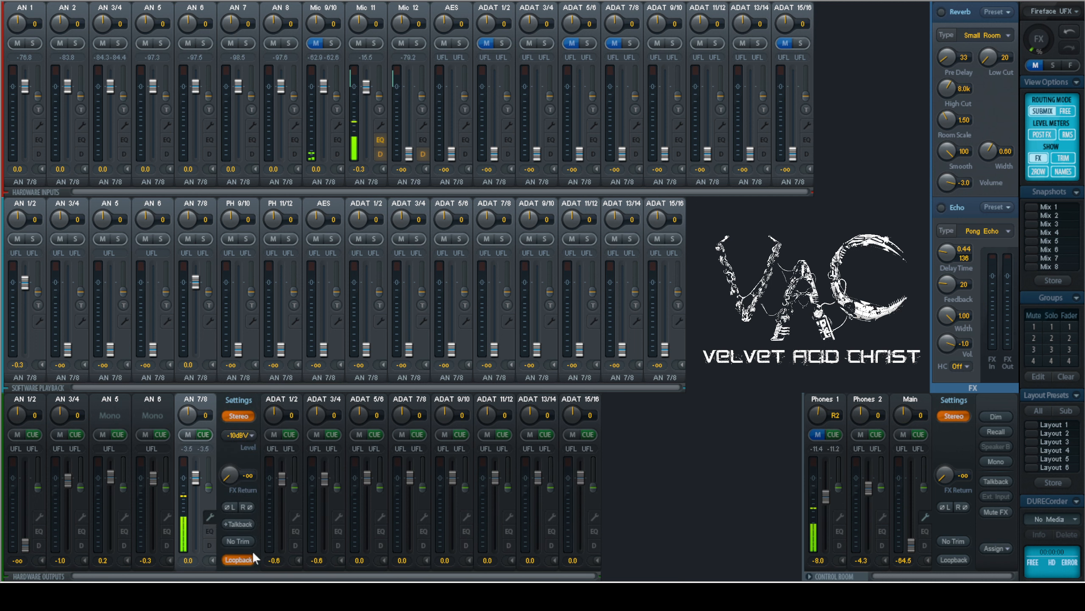
{"action": "left_click", "coordinate": [238, 559]}
{"action": "left_click_drag", "start_coordinate": [409, 153], "coordinate": [409, 89]}
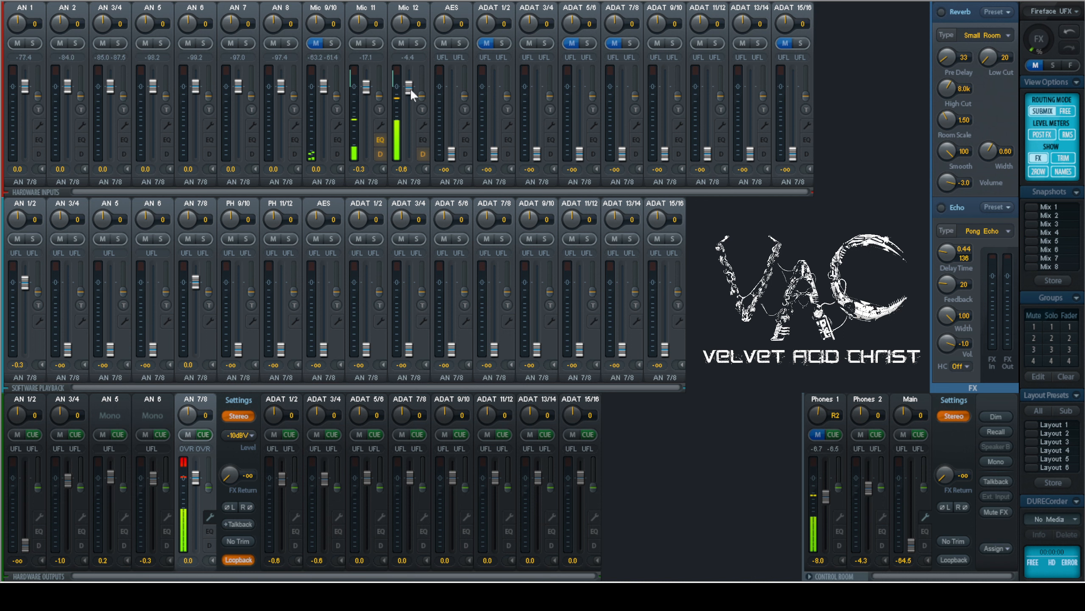
{"action": "left_click_drag", "start_coordinate": [410, 90], "coordinate": [414, 203]}
{"action": "left_click_drag", "start_coordinate": [412, 116], "coordinate": [410, 88]}
View the Phones 1 and Main submixes, and set Mic 12 to -1.7 dB in the AN 7/8 submix
{"action": "left_click", "coordinate": [814, 513]}
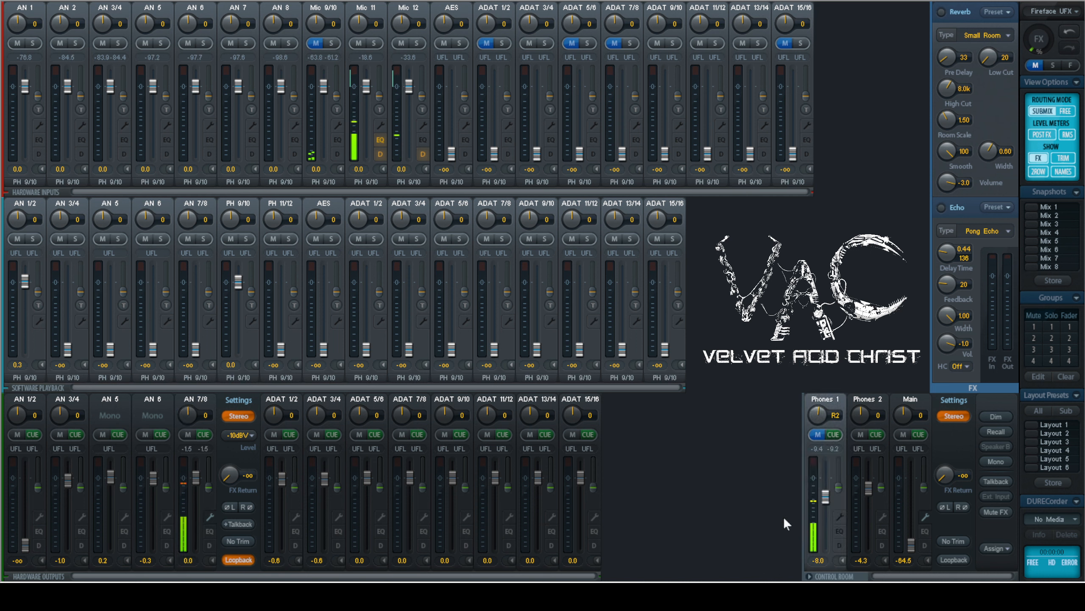
{"action": "left_click", "coordinate": [894, 522]}
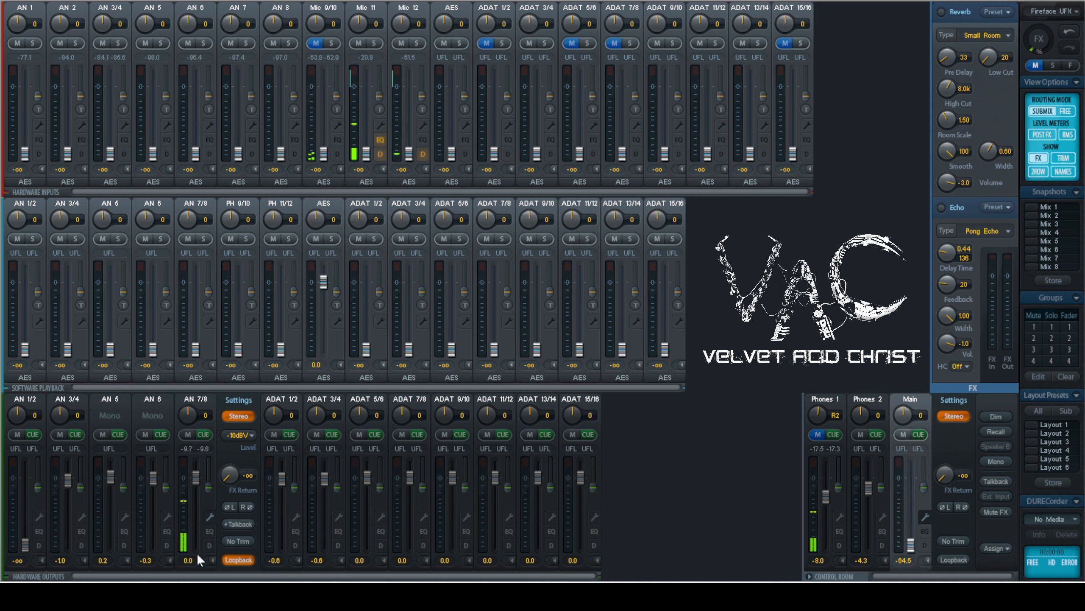
{"action": "left_click", "coordinate": [190, 525]}
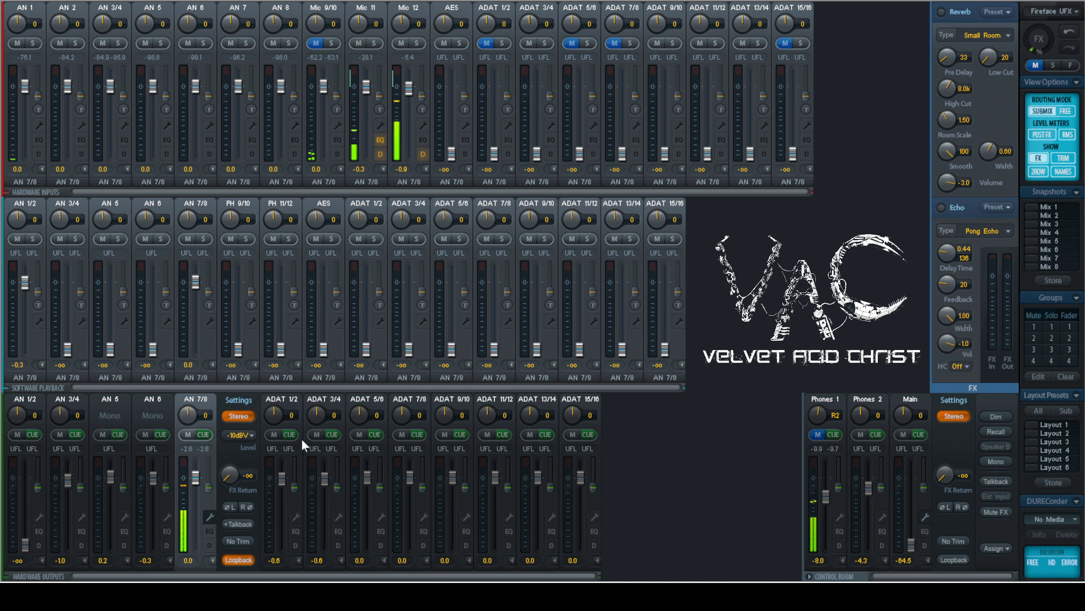
{"action": "left_click_drag", "start_coordinate": [409, 88], "coordinate": [402, 163]}
{"action": "left_click_drag", "start_coordinate": [408, 155], "coordinate": [406, 92]}
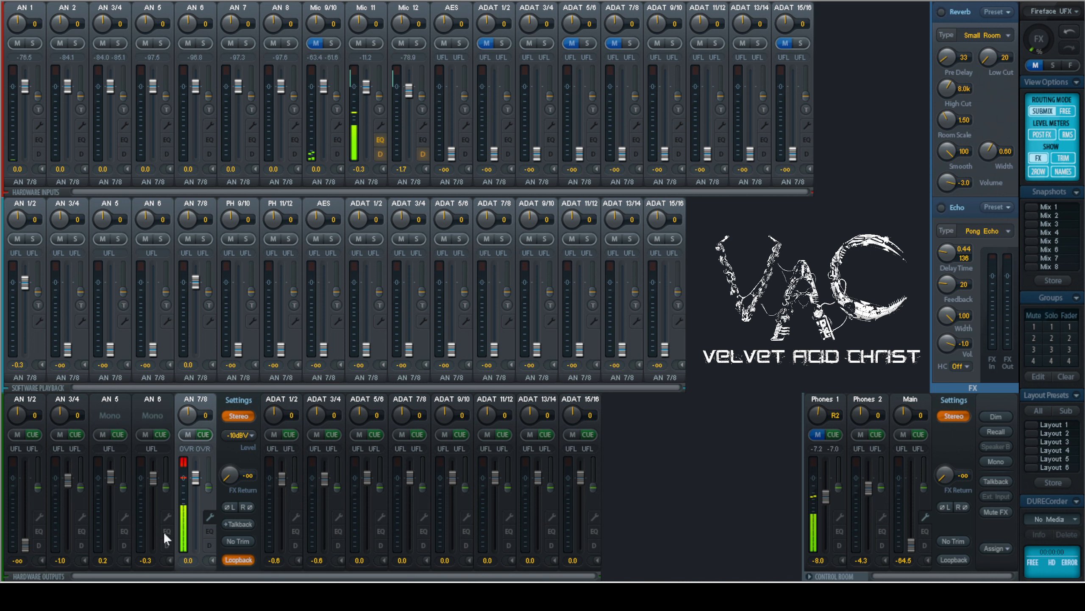
Link the AN 5 and AN 6 outputs as a stereo pair, and split them back into mono channels
{"action": "left_click", "coordinate": [166, 518]}
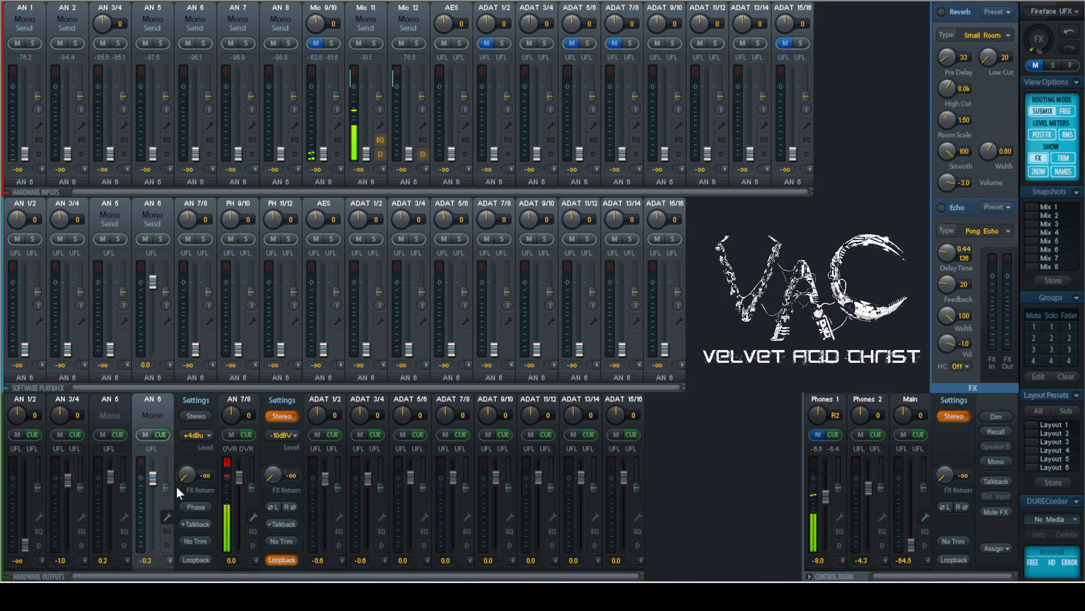
{"action": "left_click", "coordinate": [198, 416]}
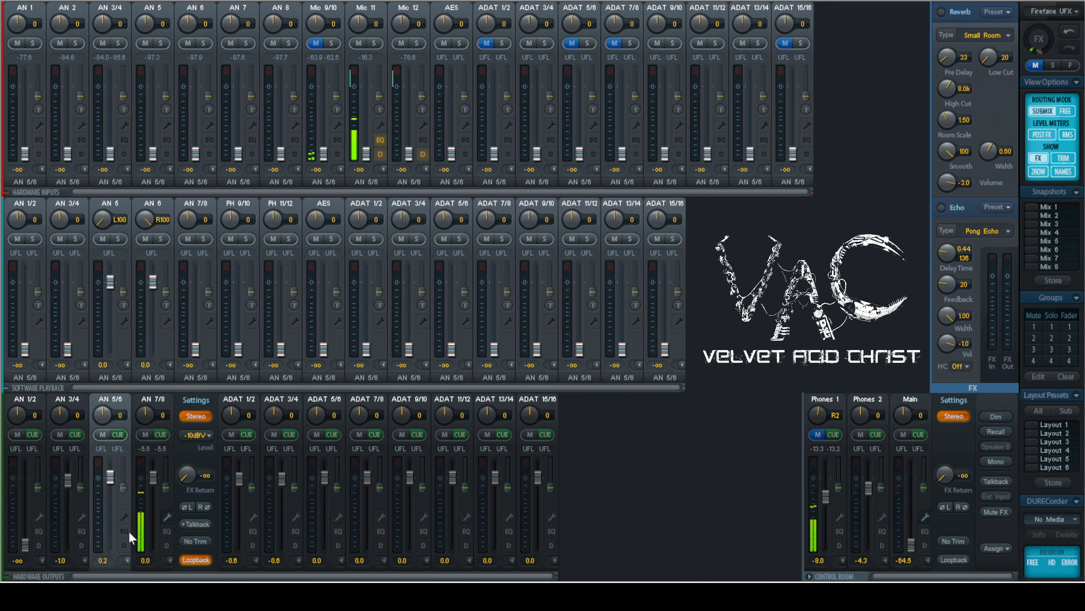
{"action": "left_click", "coordinate": [125, 515]}
{"action": "left_click", "coordinate": [156, 412]}
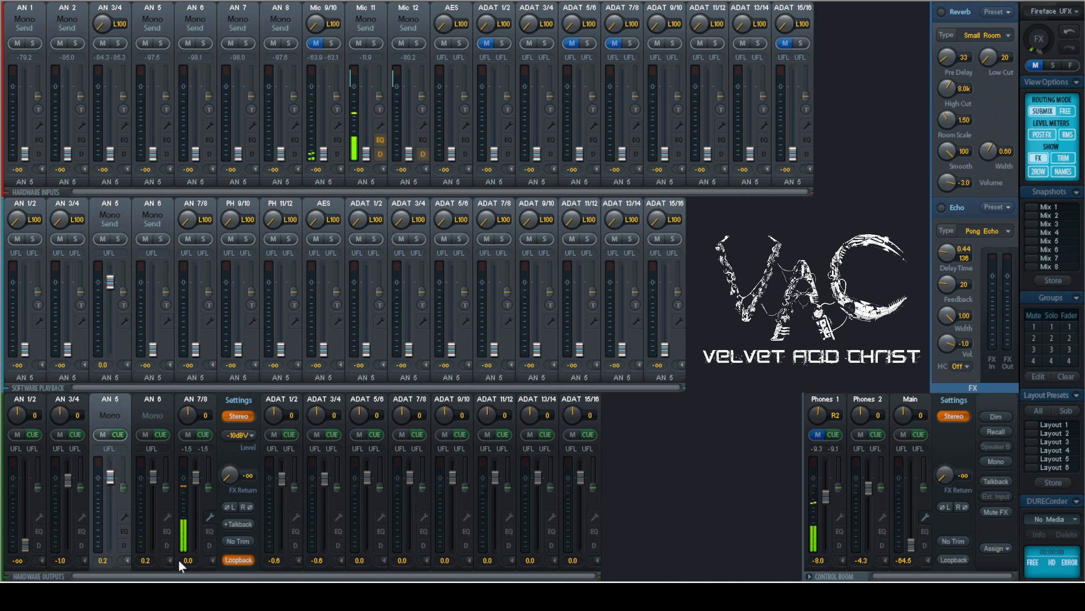
Set the AN 3/4 hardware input to -0.3 dB in the AN 7/8 submix
{"action": "left_click", "coordinate": [187, 533]}
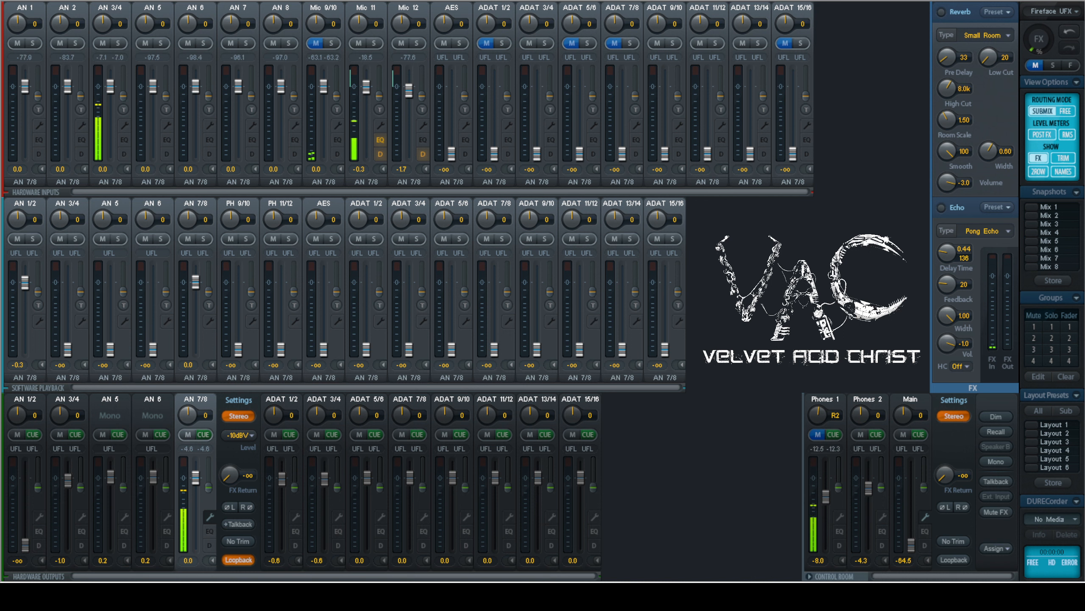
{"action": "mouse_move", "coordinate": [110, 86]}
{"action": "left_mouse_down"}
{"action": "mouse_move", "coordinate": [129, 172]}
{"action": "mouse_move", "coordinate": [126, 86]}
{"action": "left_mouse_up"}
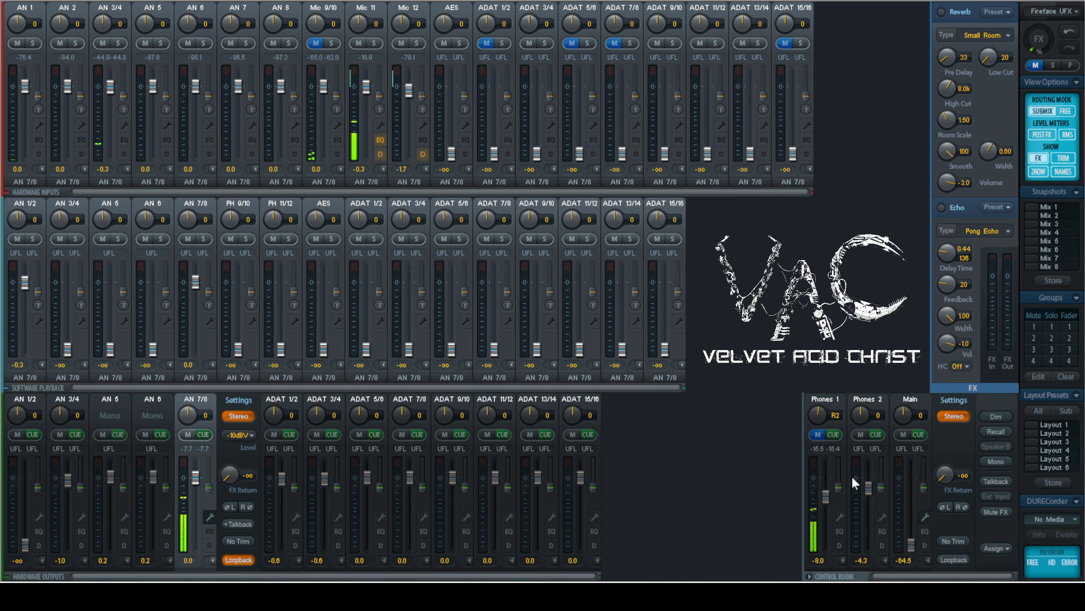
Compare the Main and Phones 1 submixes, showing and hiding the Phones 1 EQ section along the way
{"action": "left_click", "coordinate": [909, 503]}
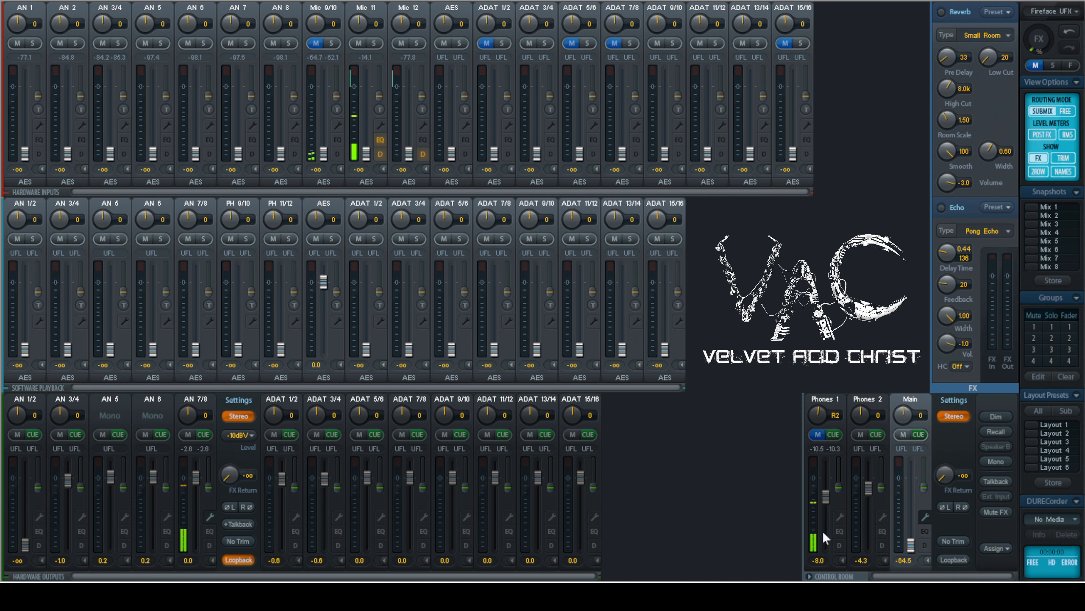
{"action": "left_click", "coordinate": [832, 528]}
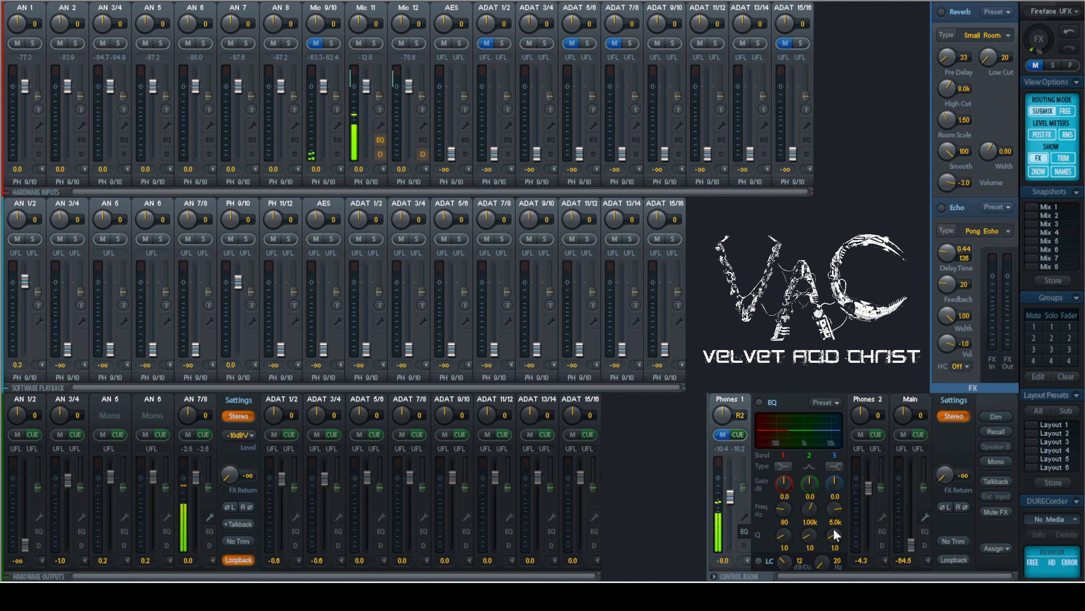
{"action": "left_click", "coordinate": [746, 531]}
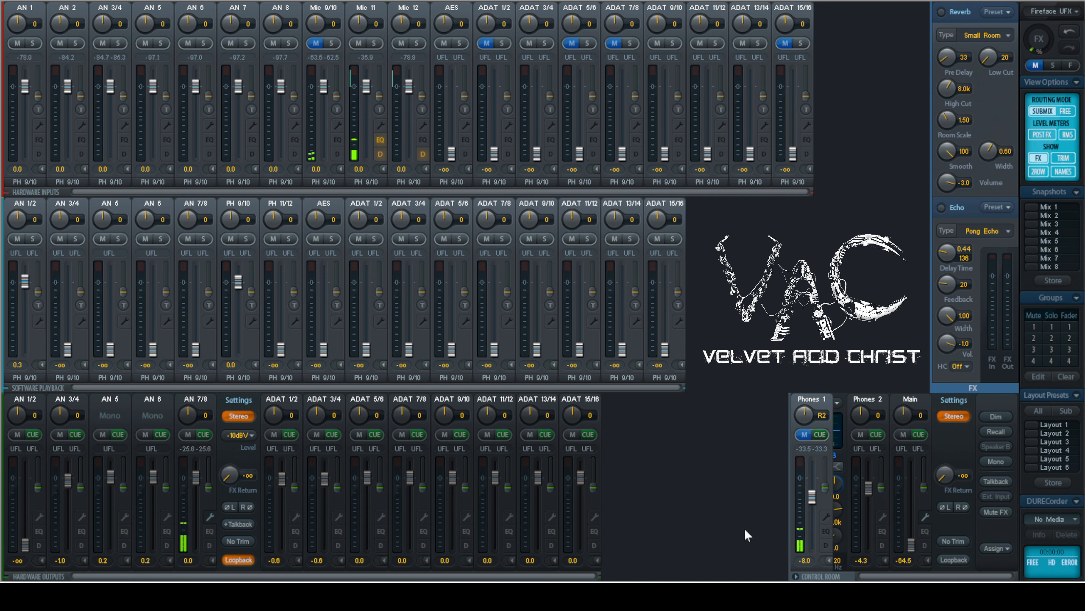
{"action": "left_click", "coordinate": [877, 502]}
{"action": "left_click", "coordinate": [917, 496]}
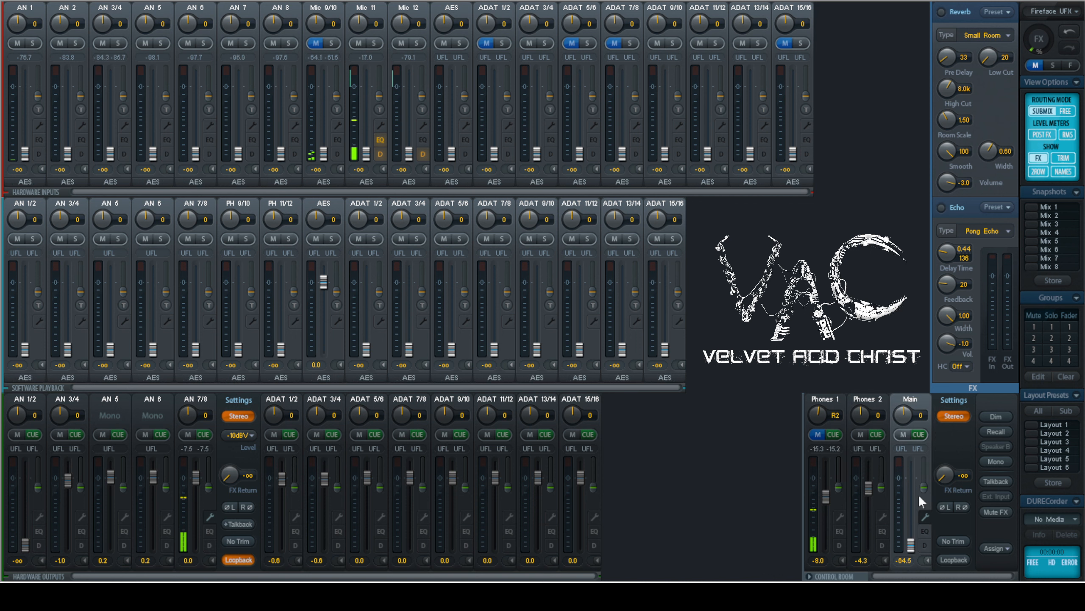
{"action": "left_click", "coordinate": [836, 502]}
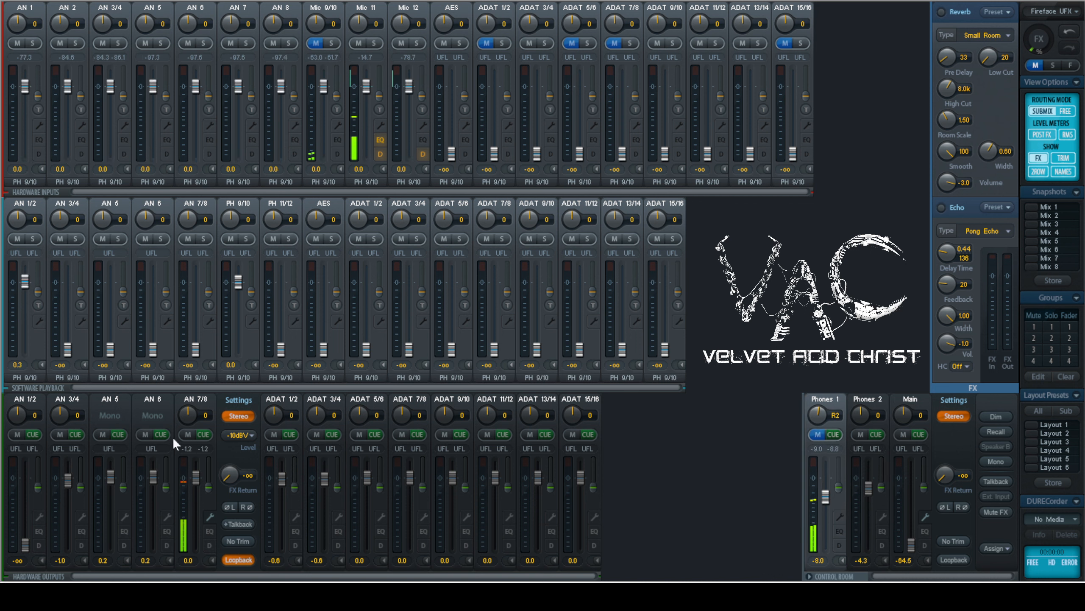
In the AN 7/8 submix, set the AN 3/4 hardware input to 0.9 dB and lower the AN 1/2 software playback fully
{"action": "left_click", "coordinate": [190, 526]}
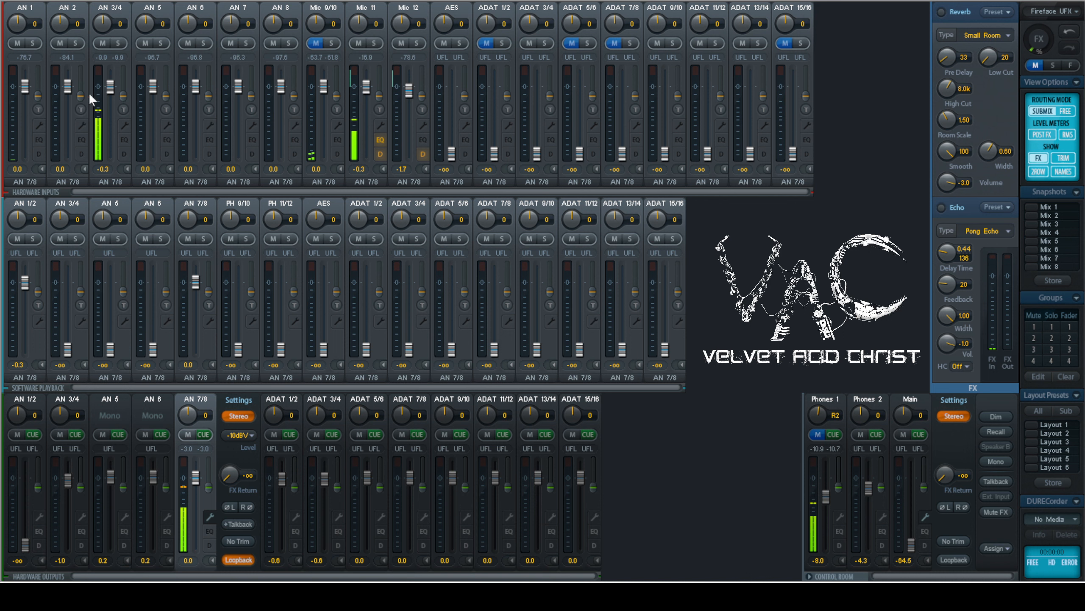
{"action": "left_click_drag", "start_coordinate": [112, 89], "coordinate": [108, 86]}
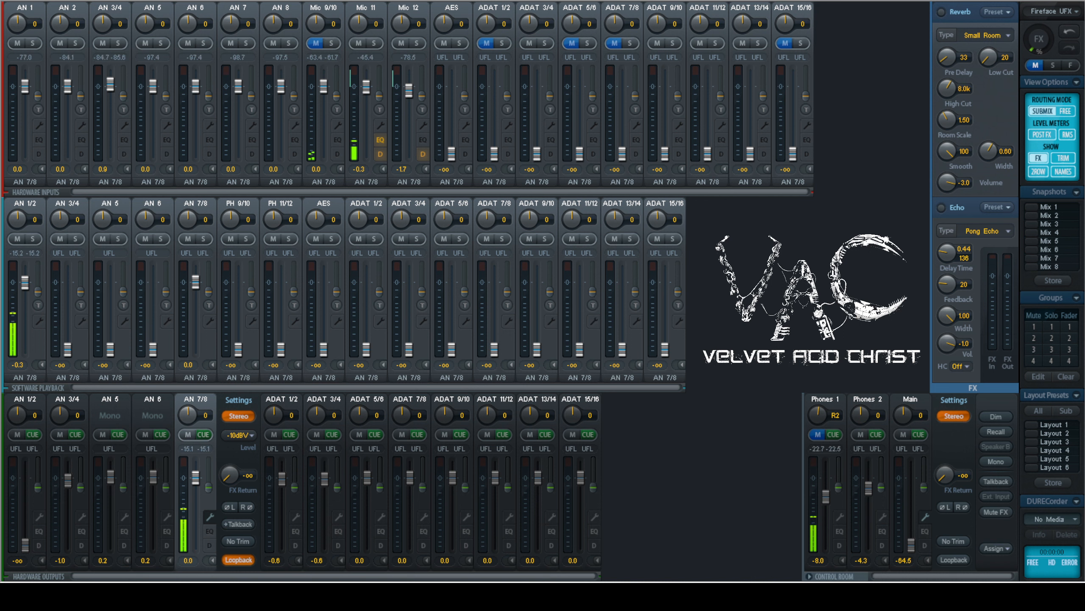
{"action": "mouse_move", "coordinate": [24, 282]}
{"action": "left_mouse_down"}
{"action": "mouse_move", "coordinate": [28, 325]}
{"action": "mouse_move", "coordinate": [24, 278]}
{"action": "left_mouse_up"}
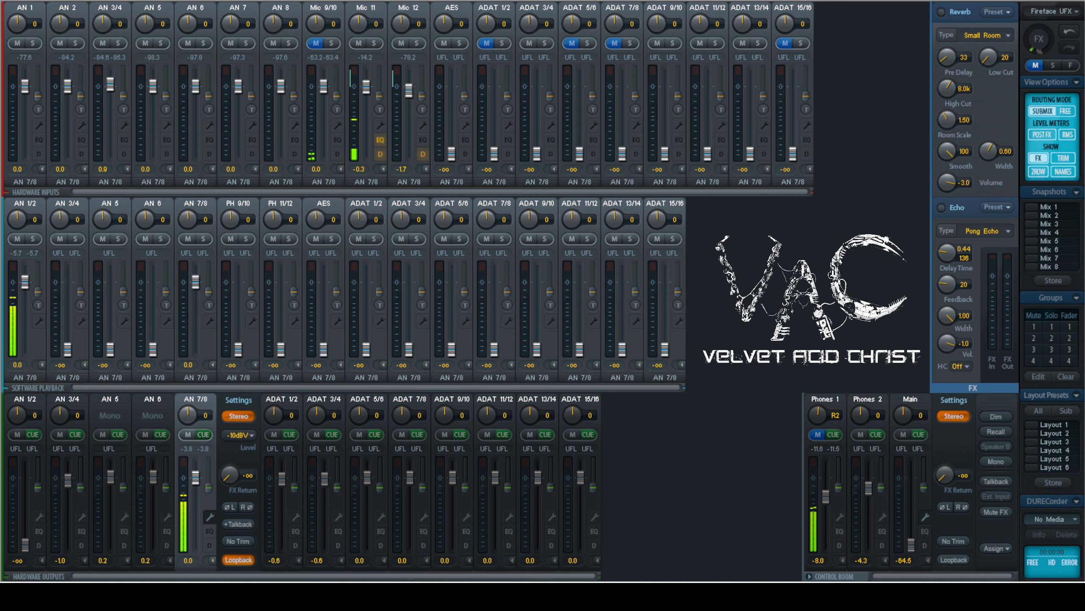
{"action": "left_click_drag", "start_coordinate": [24, 281], "coordinate": [32, 354]}
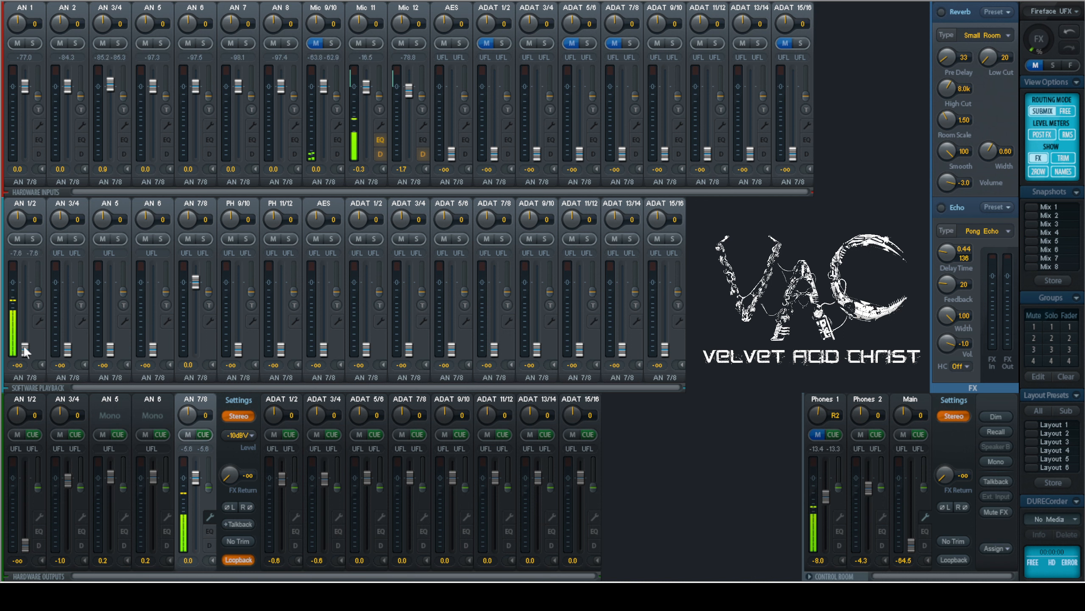
Raise the AN 1/2 software playback in the AN 7/8 submix and in the AN 6 submix, hiding the AN 6 output's settings
{"action": "left_click_drag", "start_coordinate": [24, 349], "coordinate": [26, 280]}
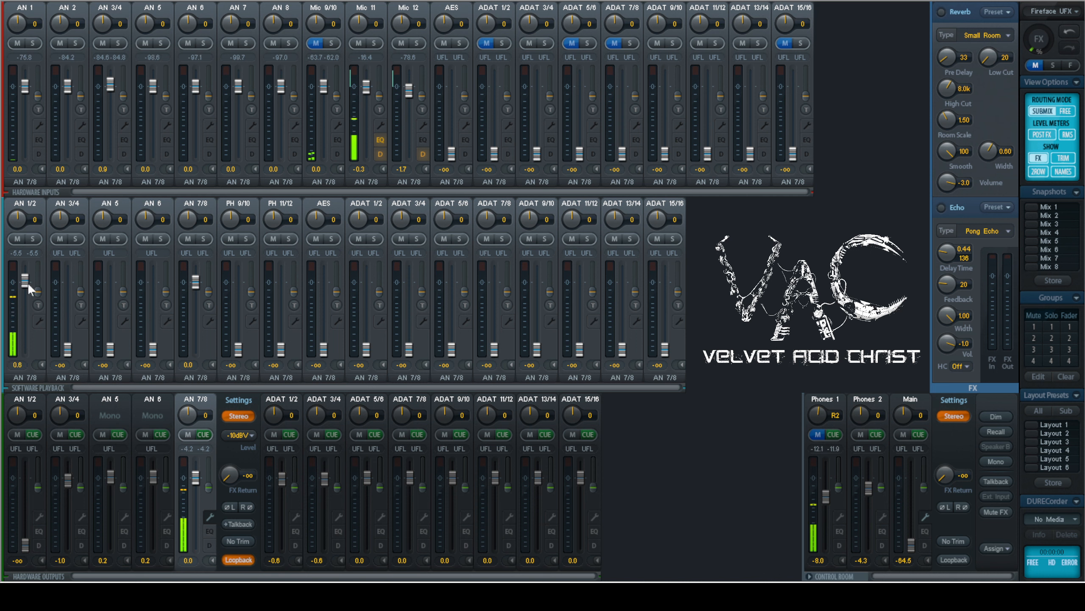
{"action": "left_click", "coordinate": [156, 521]}
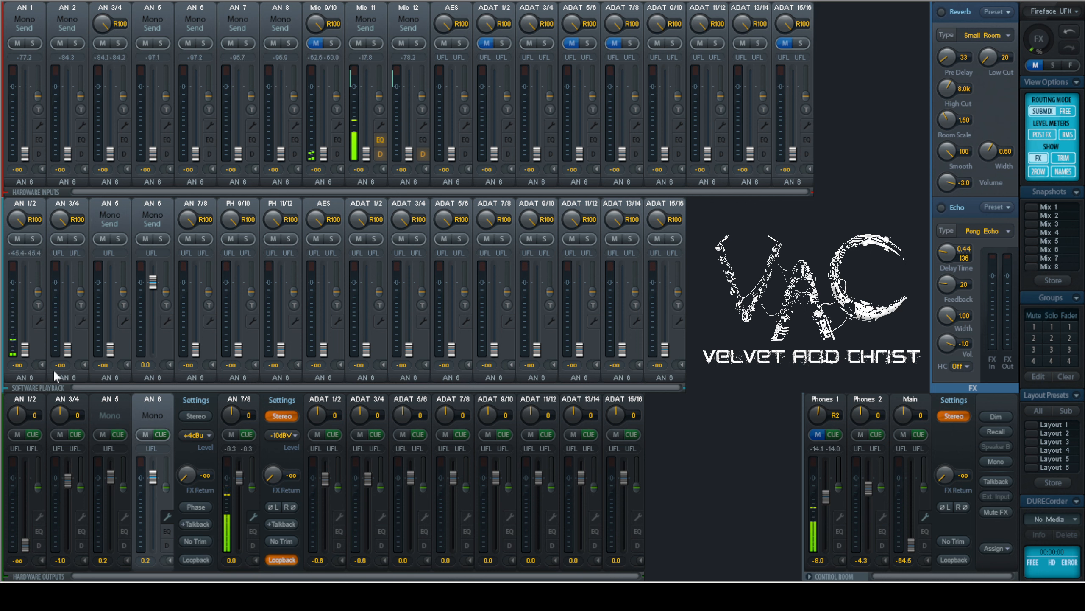
{"action": "left_click", "coordinate": [167, 516]}
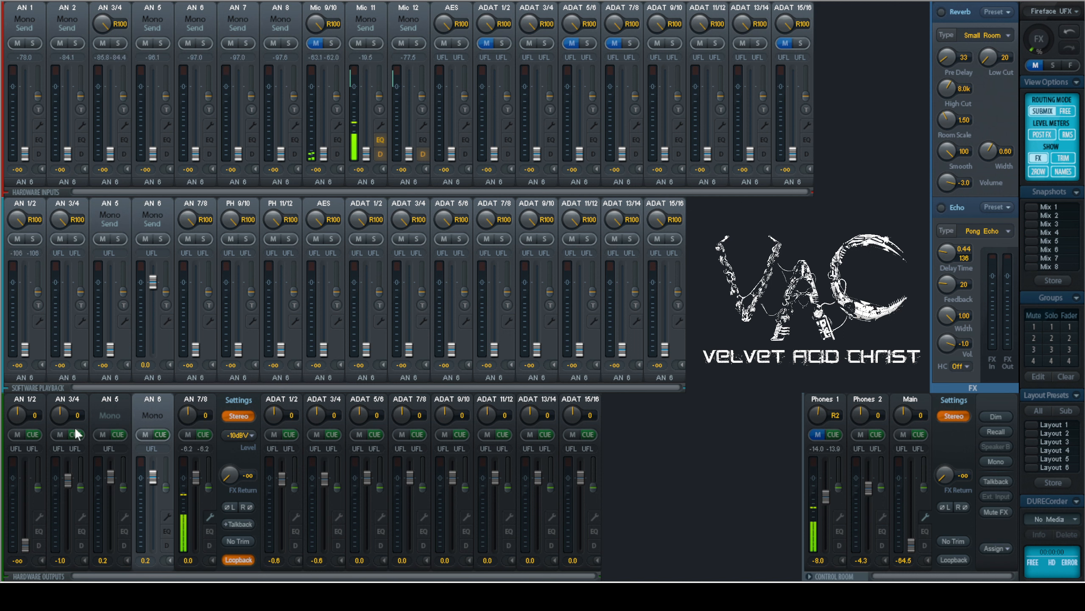
{"action": "left_click_drag", "start_coordinate": [23, 348], "coordinate": [24, 289]}
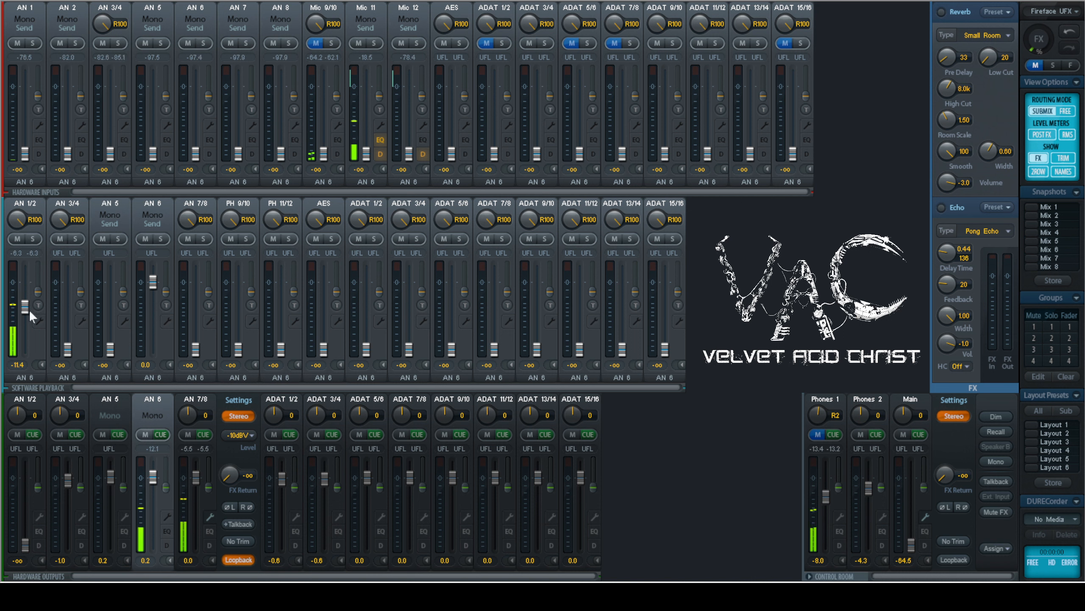
In the AN 1/2 submix, raise the AN 1/2 software playback slightly and set the AN 1/2 hardware output to -0.9 dB
{"action": "left_click", "coordinate": [32, 513]}
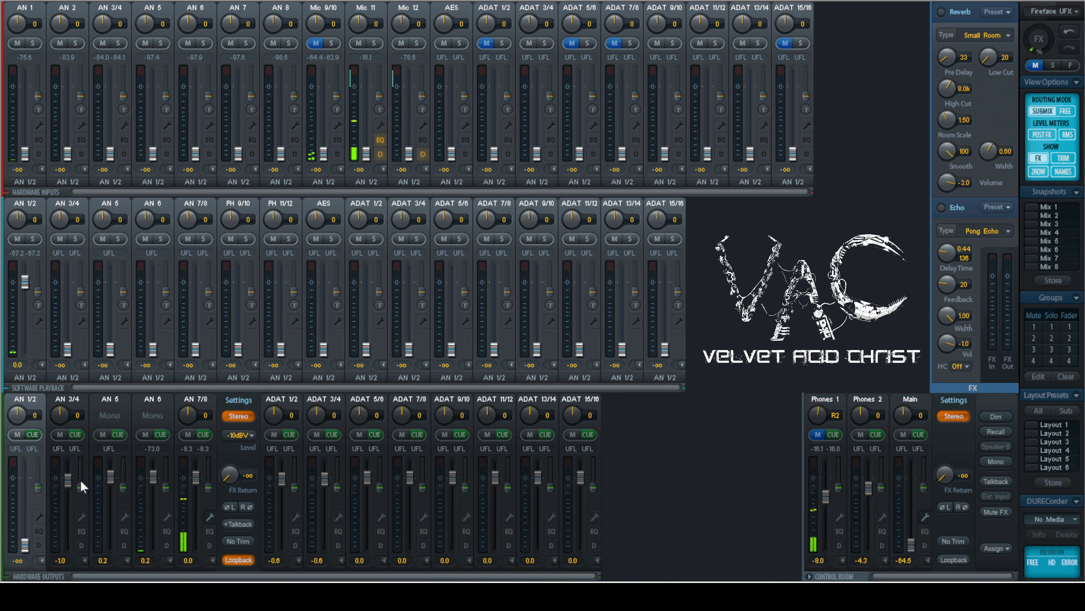
{"action": "mouse_move", "coordinate": [25, 283]}
{"action": "left_mouse_down"}
{"action": "mouse_move", "coordinate": [30, 371]}
{"action": "mouse_move", "coordinate": [18, 287]}
{"action": "left_mouse_up"}
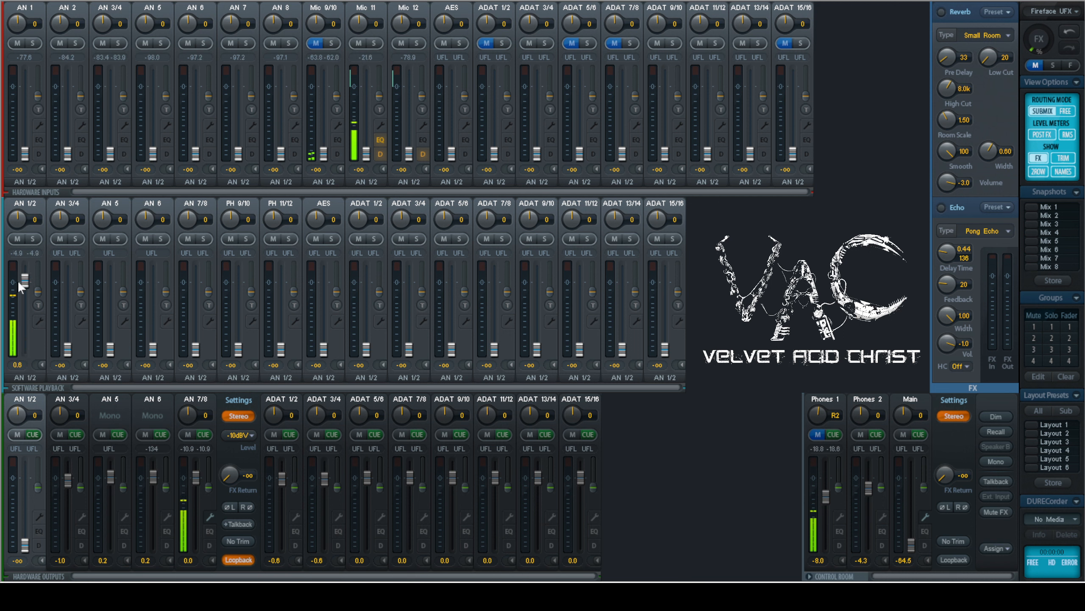
{"action": "left_click_drag", "start_coordinate": [24, 552], "coordinate": [24, 473]}
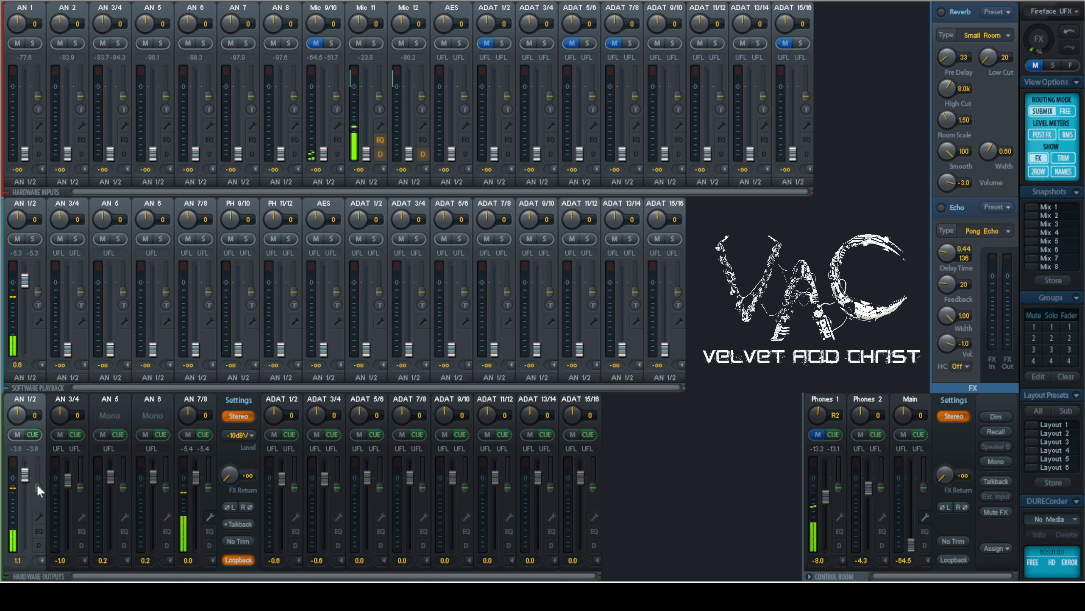
{"action": "left_click_drag", "start_coordinate": [24, 475], "coordinate": [24, 481]}
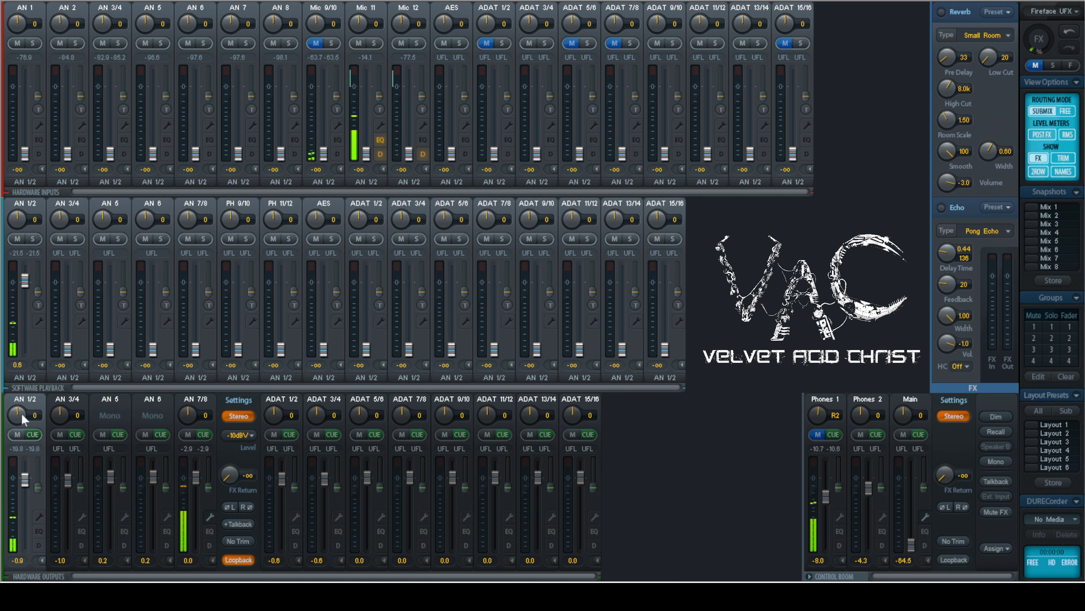
In the AN 7/8 submix, show and hide the AN 2 hardware input's channel settings
{"action": "left_click", "coordinate": [191, 550]}
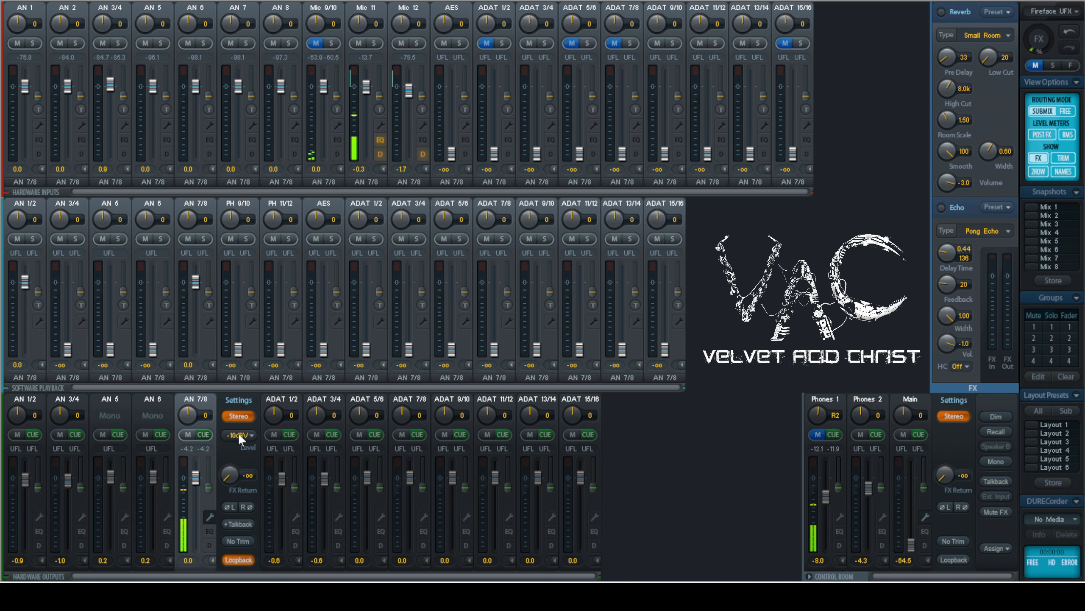
{"action": "left_click", "coordinate": [81, 125]}
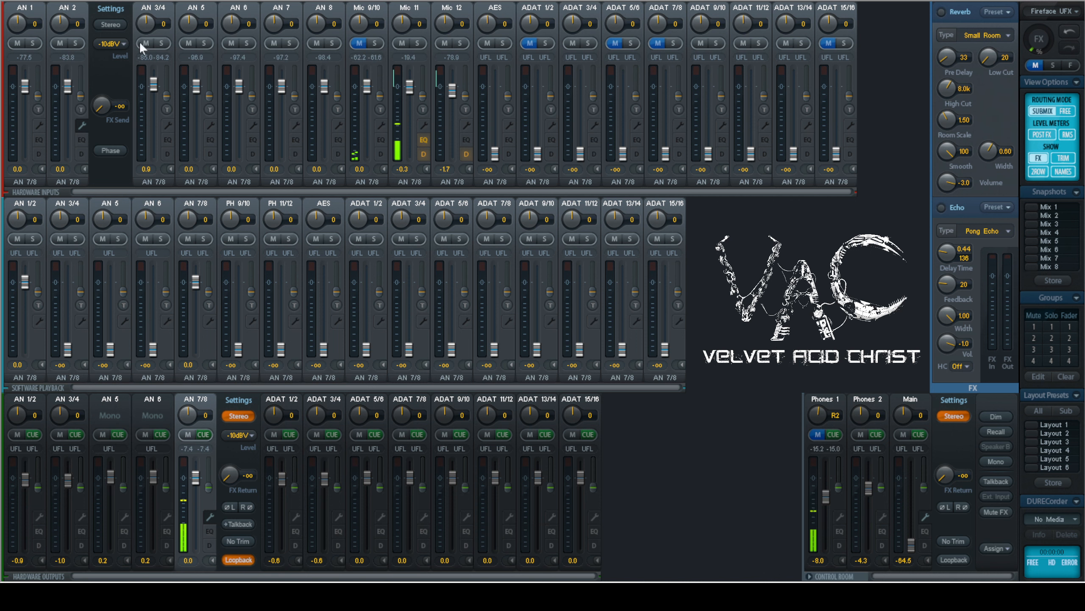
{"action": "left_click", "coordinate": [81, 125]}
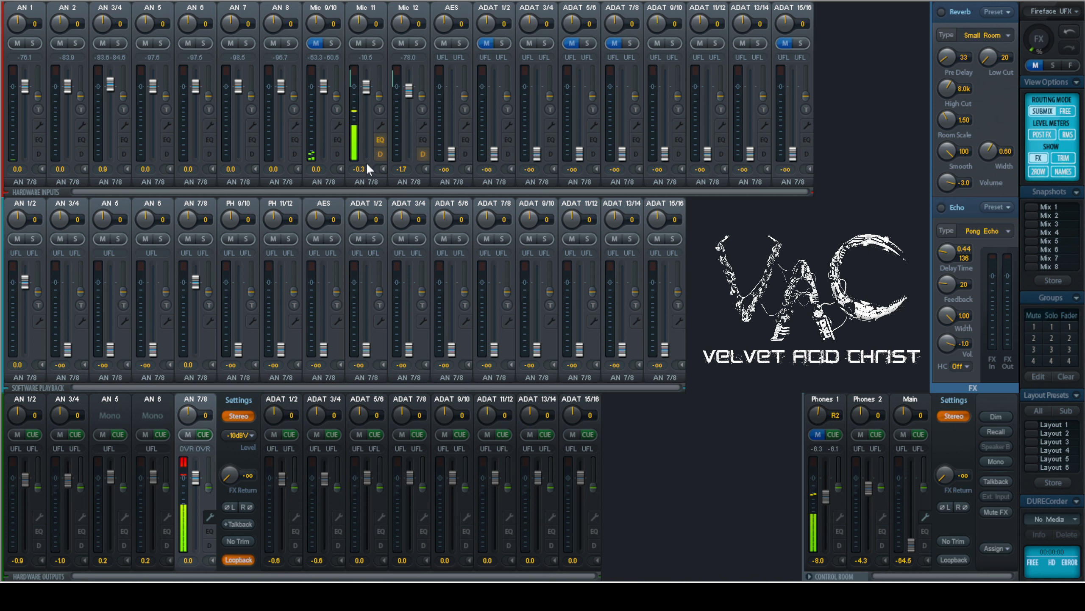
Open the Mic 11 input's channel settings and set its gain to 56.0
{"action": "left_click", "coordinate": [380, 124]}
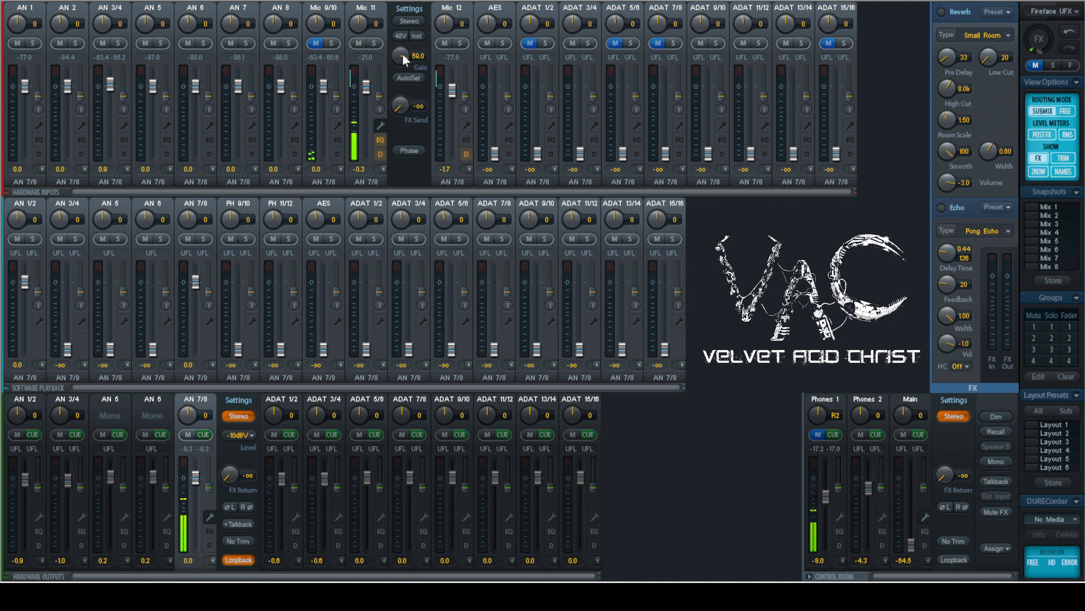
{"action": "left_click_drag", "start_coordinate": [402, 53], "coordinate": [404, 108]}
{"action": "mouse_move", "coordinate": [392, 56]}
{"action": "left_mouse_down"}
{"action": "mouse_move", "coordinate": [404, 107]}
{"action": "mouse_move", "coordinate": [383, 37]}
{"action": "left_mouse_up"}
{"action": "left_click_drag", "start_coordinate": [383, 38], "coordinate": [384, 88]}
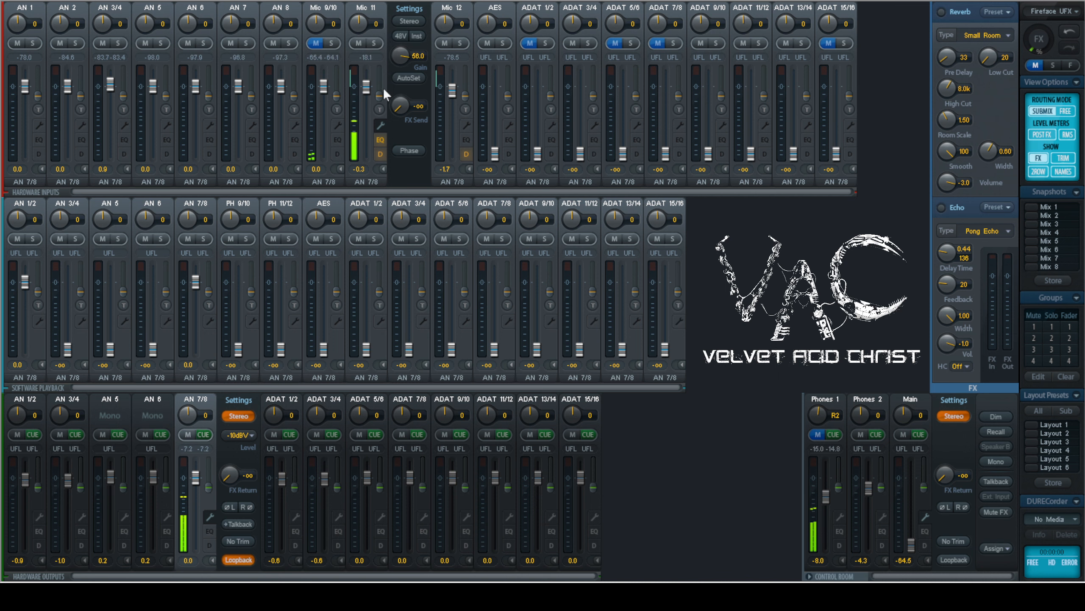
Examine the Mic 11 input's Dynamics, EQ and channel settings, and close them
{"action": "left_click", "coordinate": [380, 153]}
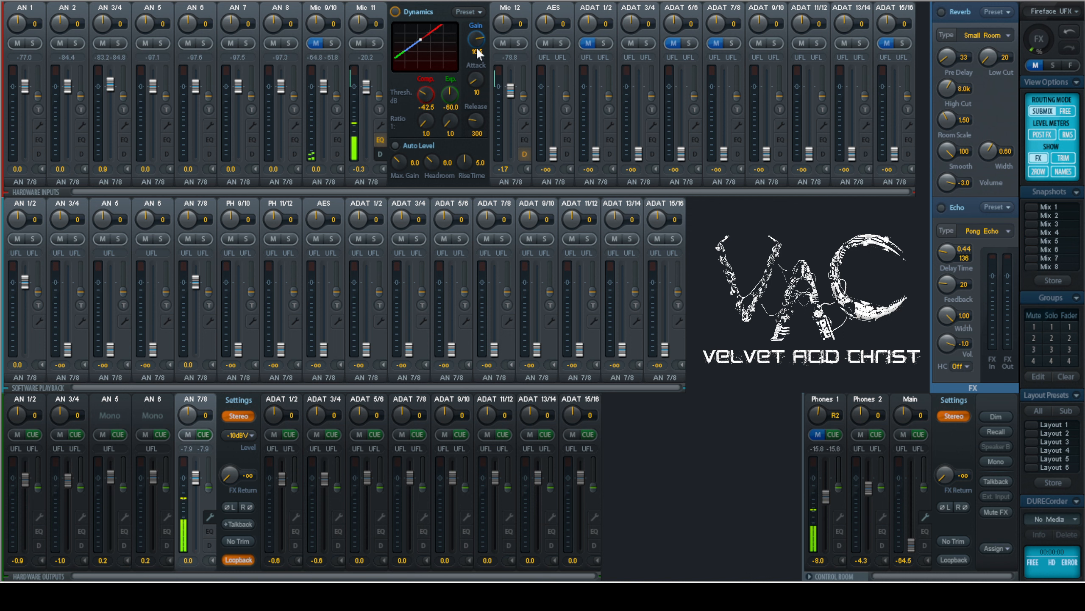
{"action": "left_click", "coordinate": [381, 123]}
{"action": "left_click", "coordinate": [380, 140]}
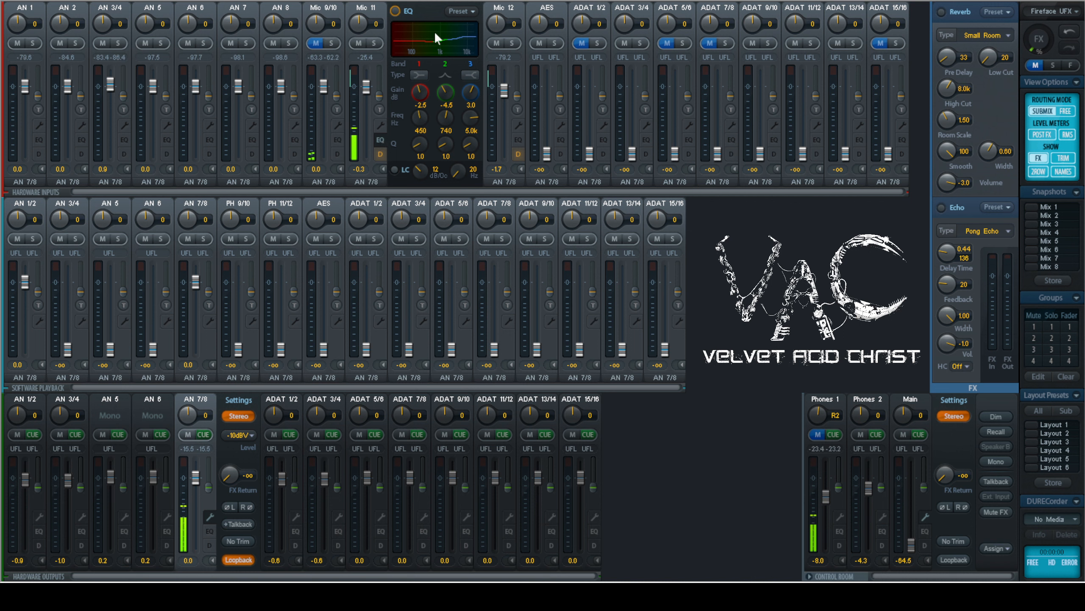
{"action": "left_click", "coordinate": [395, 10]}
{"action": "left_click", "coordinate": [380, 125]}
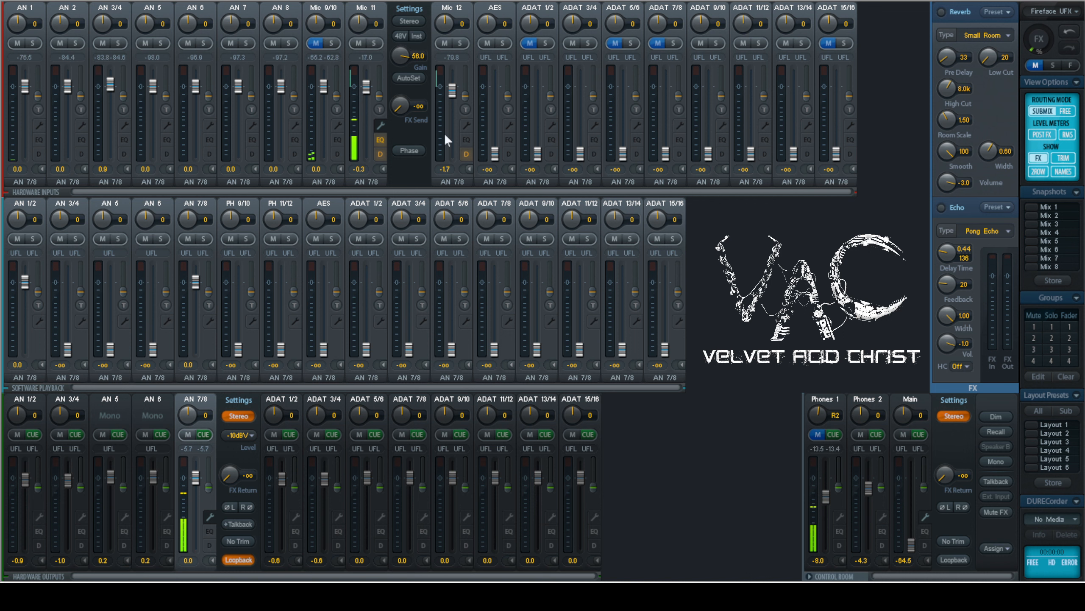
{"action": "left_click", "coordinate": [381, 125]}
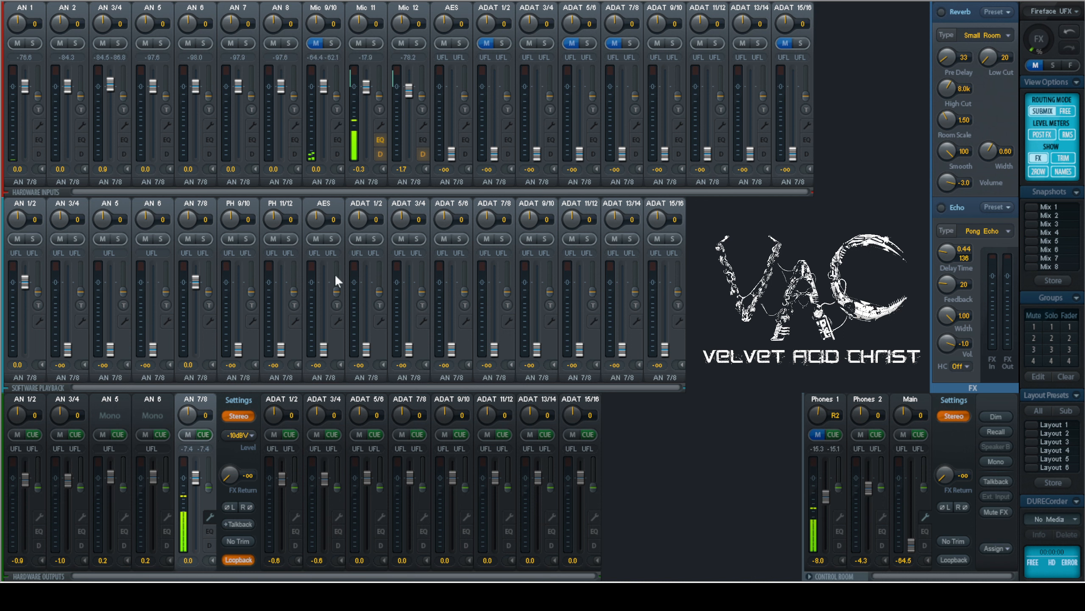
Feed the Mic 11 input to the effects, set the AN 7/8 FX return to -9.0 dB, and enable Reverb and Echo
{"action": "mouse_move", "coordinate": [370, 77]}
{"action": "left_mouse_down"}
{"action": "mouse_move", "coordinate": [366, 182]}
{"action": "mouse_move", "coordinate": [370, 80]}
{"action": "mouse_move", "coordinate": [366, 92]}
{"action": "left_mouse_up"}
{"action": "mouse_move", "coordinate": [380, 92]}
{"action": "left_mouse_down"}
{"action": "mouse_move", "coordinate": [382, 63]}
{"action": "mouse_move", "coordinate": [382, 72]}
{"action": "left_mouse_up"}
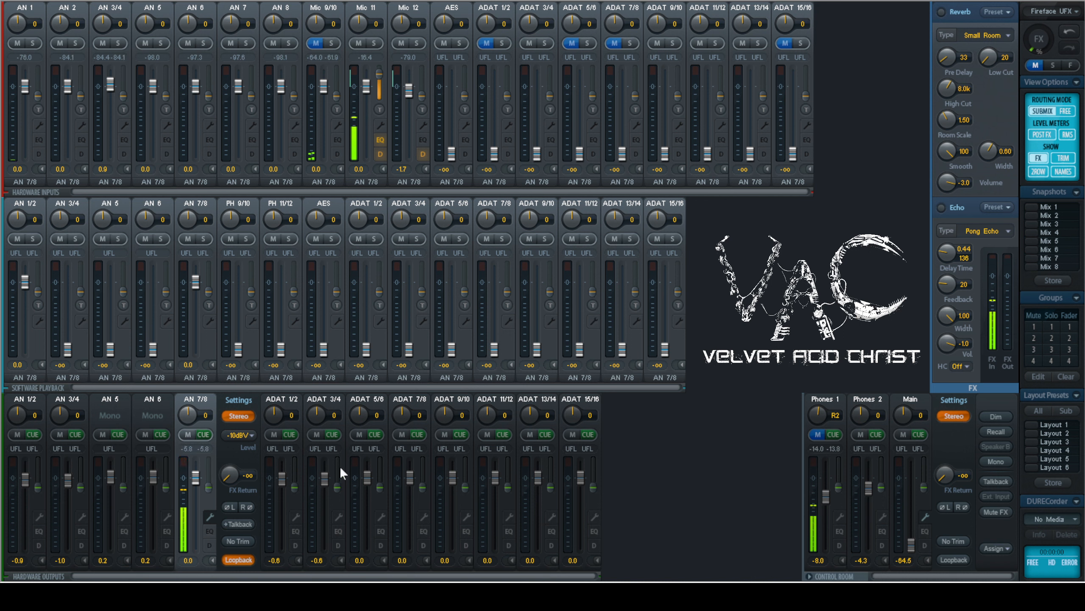
{"action": "left_click_drag", "start_coordinate": [208, 487], "coordinate": [210, 470]}
{"action": "left_click", "coordinate": [941, 12]}
{"action": "left_click", "coordinate": [943, 207]}
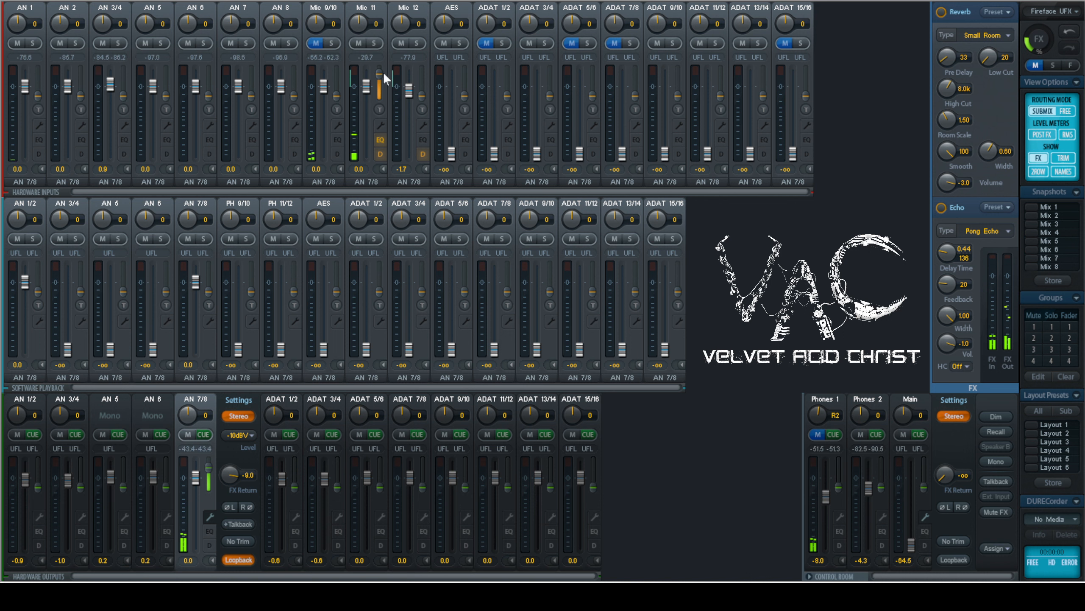
Fine-tune the Mic 11 input's FX send and raise the FX return on the Phones 1 output
{"action": "left_click_drag", "start_coordinate": [384, 75], "coordinate": [384, 77]}
{"action": "left_click", "coordinate": [840, 536]}
{"action": "left_click_drag", "start_coordinate": [837, 487], "coordinate": [838, 468]}
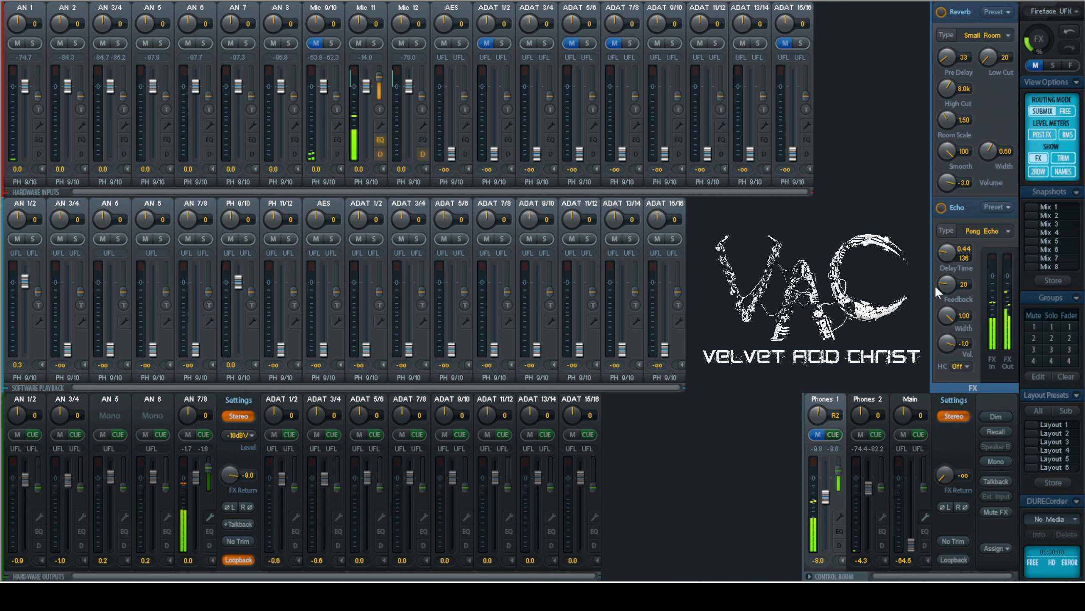
Try the Walls reverb type and settle on Large Room, switching Echo off for the comparison and back on
{"action": "left_click", "coordinate": [993, 35]}
{"action": "left_click", "coordinate": [1003, 89]}
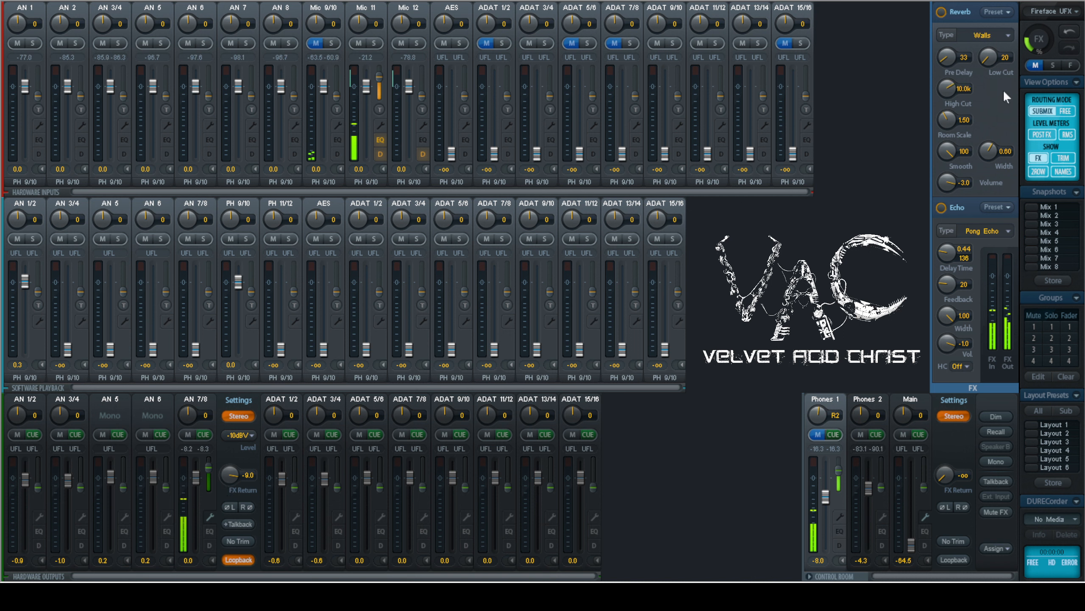
{"action": "left_click", "coordinate": [942, 208]}
{"action": "left_click", "coordinate": [1007, 81]}
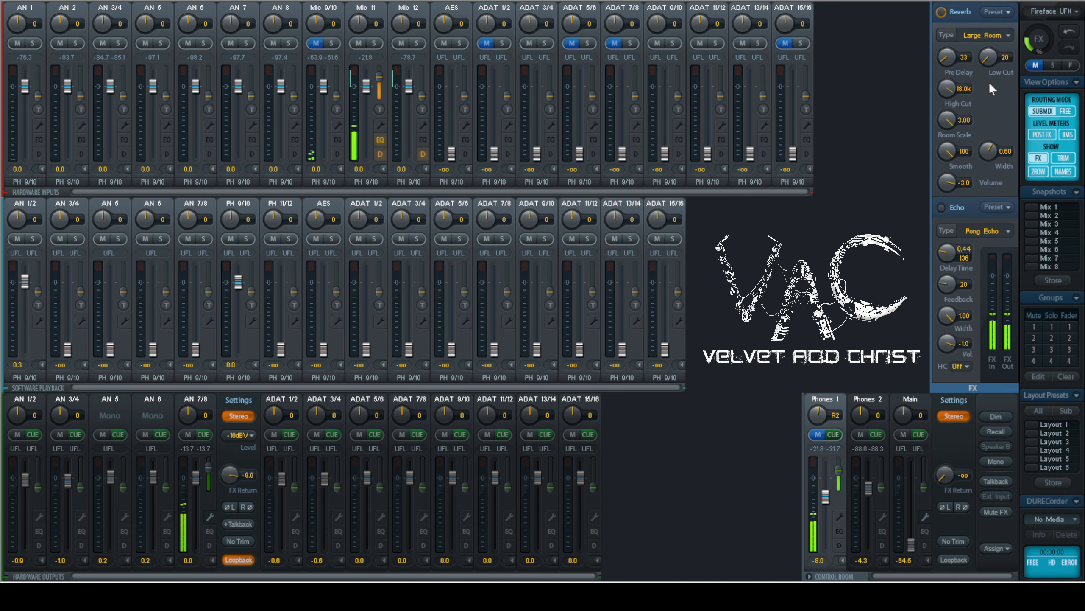
{"action": "left_click", "coordinate": [984, 33]}
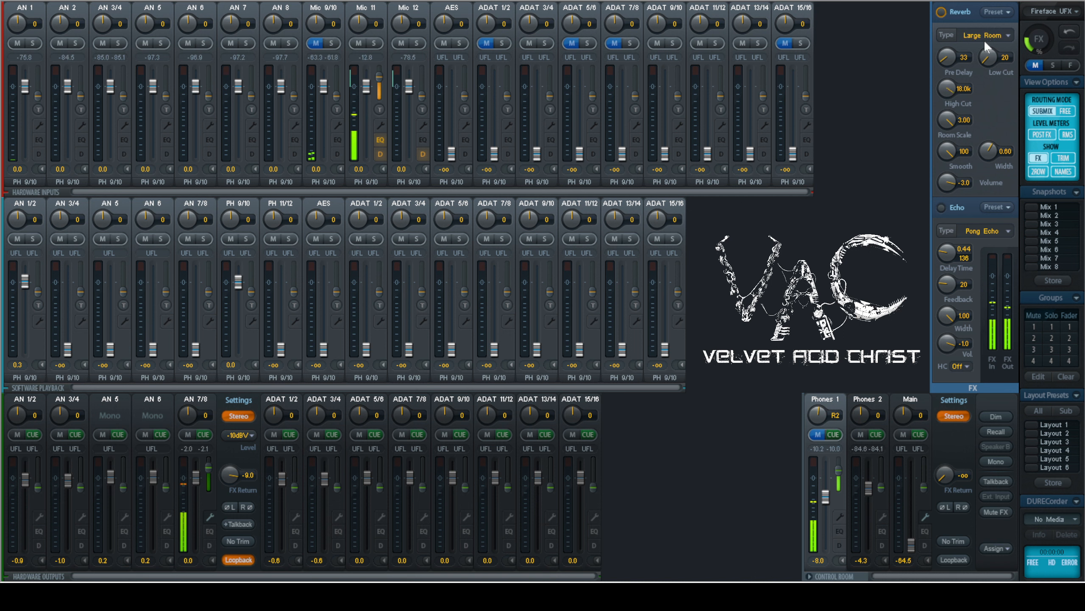
{"action": "left_click", "coordinate": [1013, 143]}
{"action": "left_click", "coordinate": [942, 206]}
Lower the FX returns of AN 7/8 and Phones 1 and the Mic 11 input's FX send fully
{"action": "left_click", "coordinate": [207, 469]}
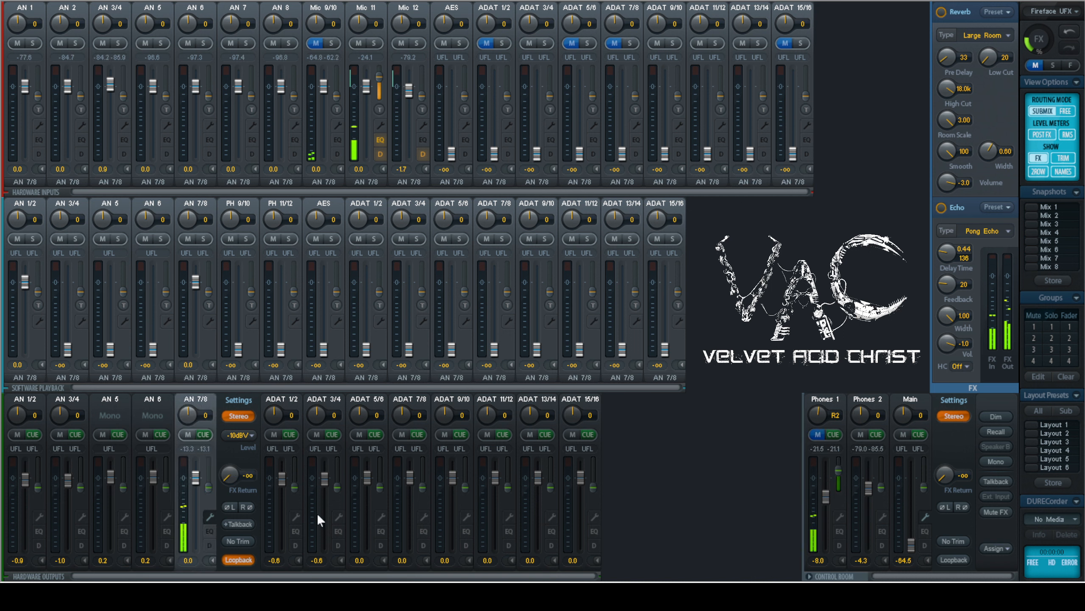
{"action": "left_click", "coordinate": [838, 469]}
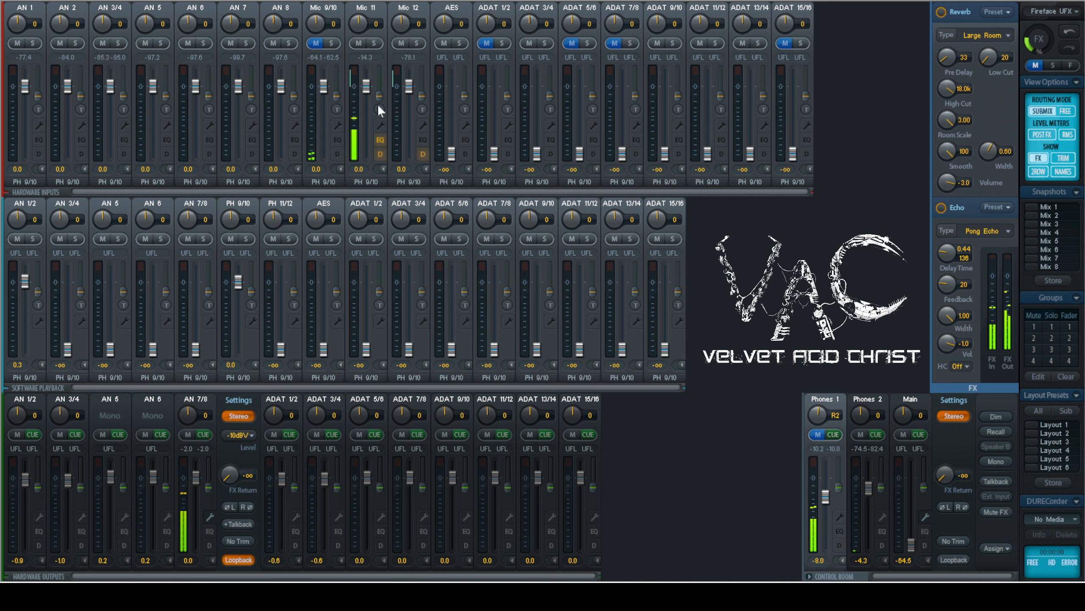
{"action": "left_click_drag", "start_coordinate": [378, 80], "coordinate": [387, 137]}
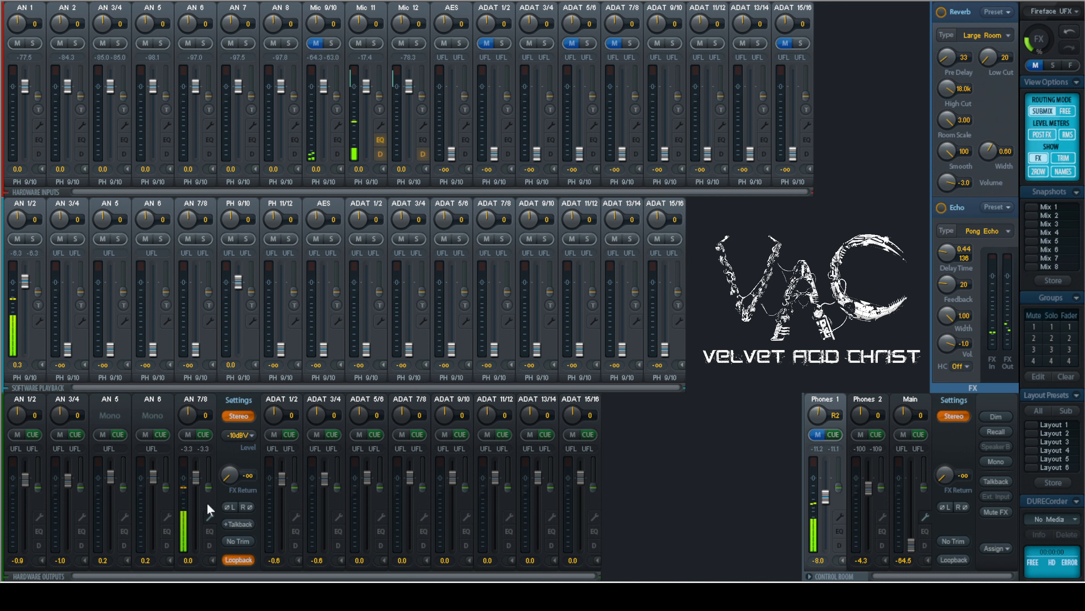
Raise the AN 1/2 software playback's FX send, with the FX return at 0.0 dB on AN 7/8 and also raised on Phones 1
{"action": "left_click_drag", "start_coordinate": [209, 486], "coordinate": [209, 456]}
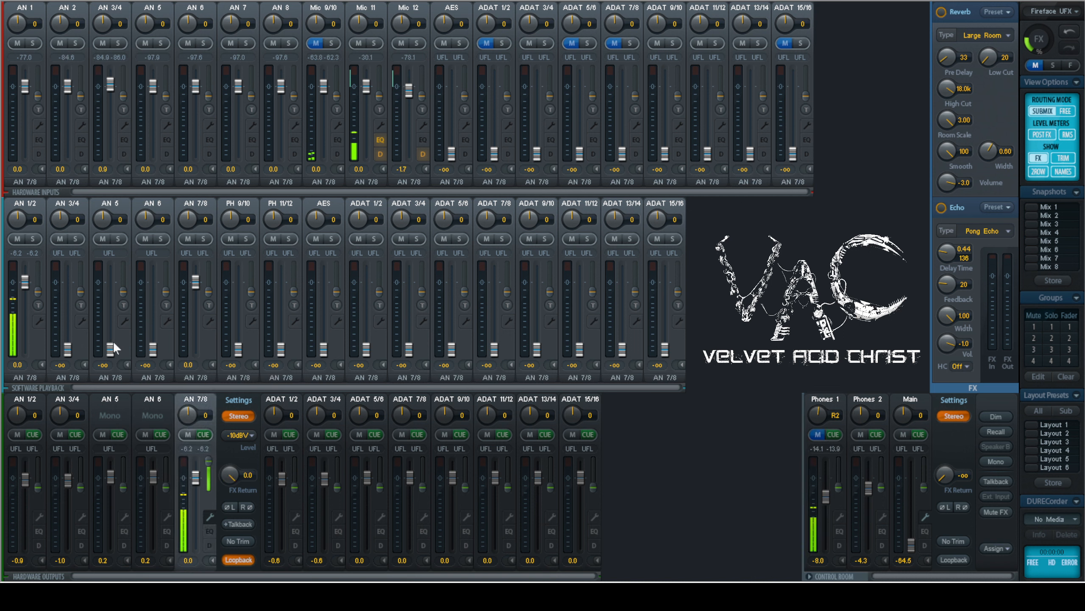
{"action": "left_click_drag", "start_coordinate": [38, 290], "coordinate": [39, 271]}
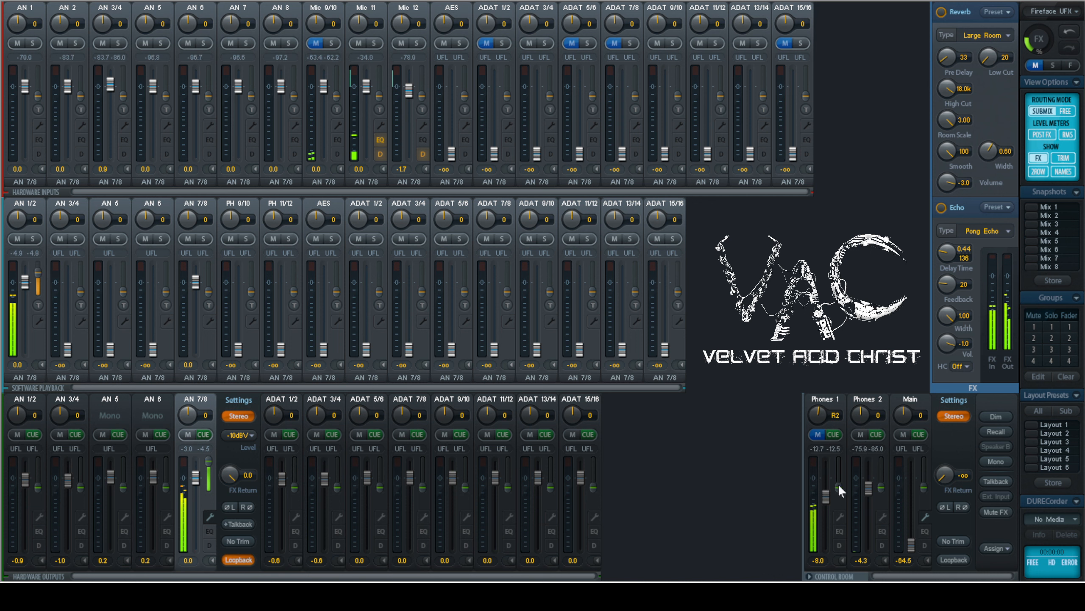
{"action": "left_click_drag", "start_coordinate": [837, 485], "coordinate": [838, 461]}
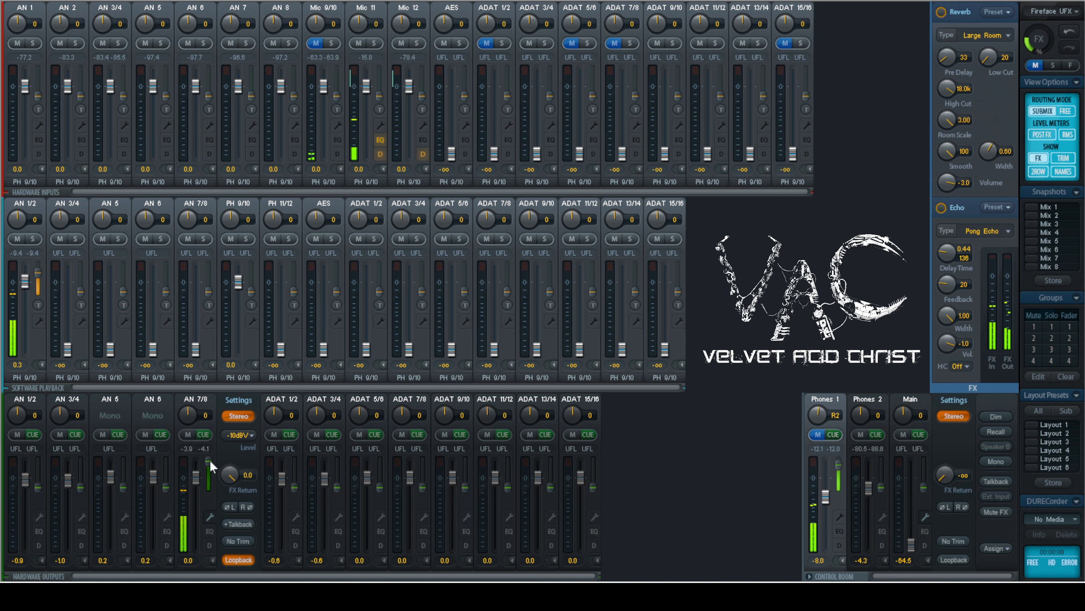
Lower the AN 7/8 output's FX return fully and bring it back up to -3.0 dB
{"action": "left_click_drag", "start_coordinate": [208, 460], "coordinate": [210, 487]}
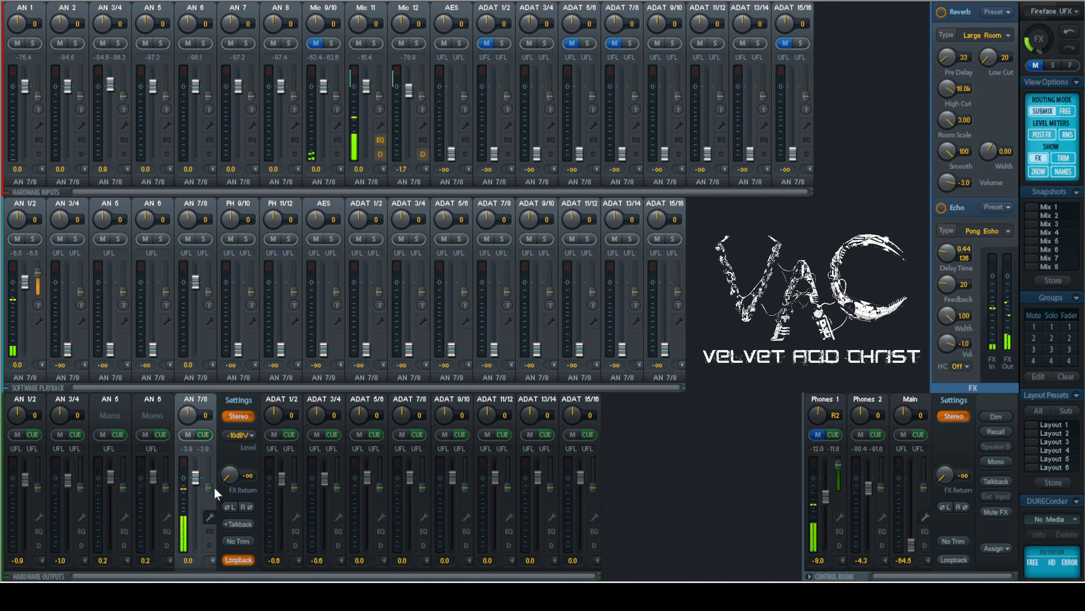
{"action": "left_click_drag", "start_coordinate": [209, 487], "coordinate": [210, 466]}
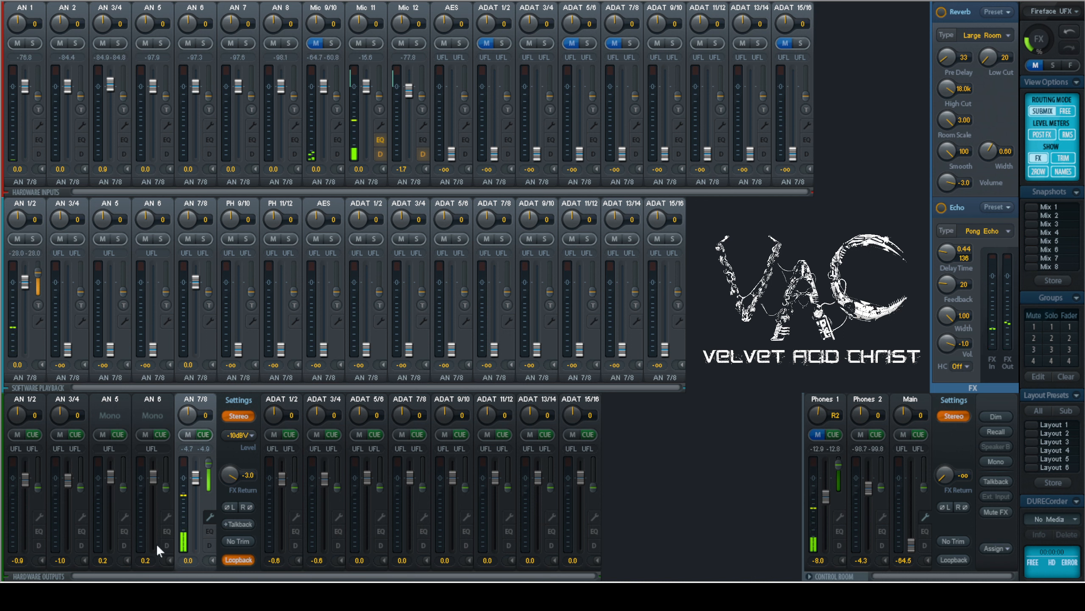
Show the ADAT 1/2 output's EQ section, and raise its FX return and lower it fully again
{"action": "left_click", "coordinate": [294, 529]}
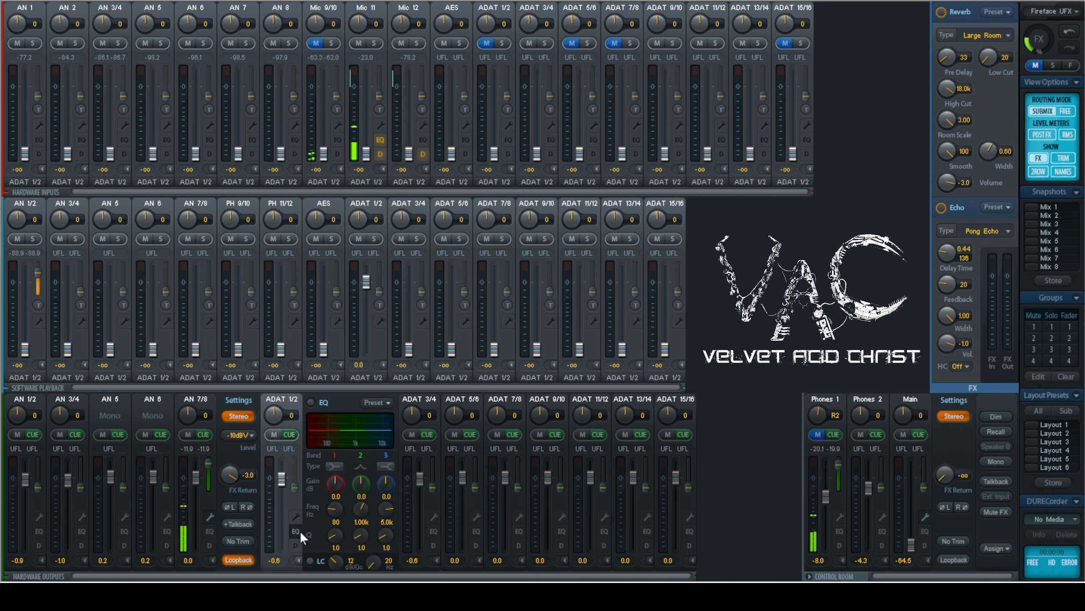
{"action": "left_click_drag", "start_coordinate": [295, 485], "coordinate": [294, 462]}
{"action": "left_click_drag", "start_coordinate": [297, 467], "coordinate": [301, 499]}
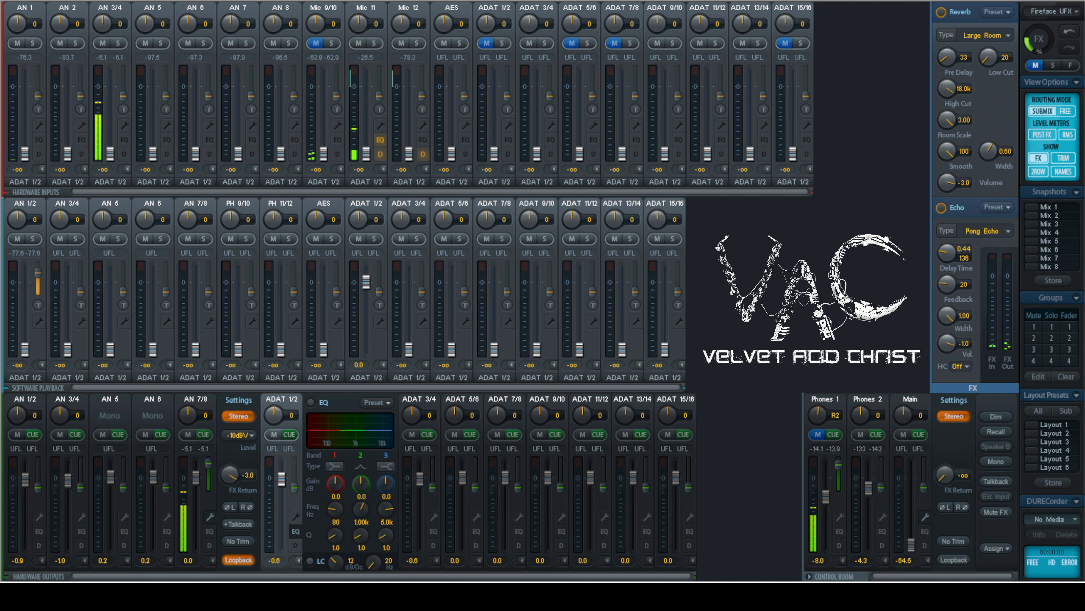
In the AN 7/8 submix, raise the AN 3/4 hardware input's FX send
{"action": "left_click", "coordinate": [196, 399]}
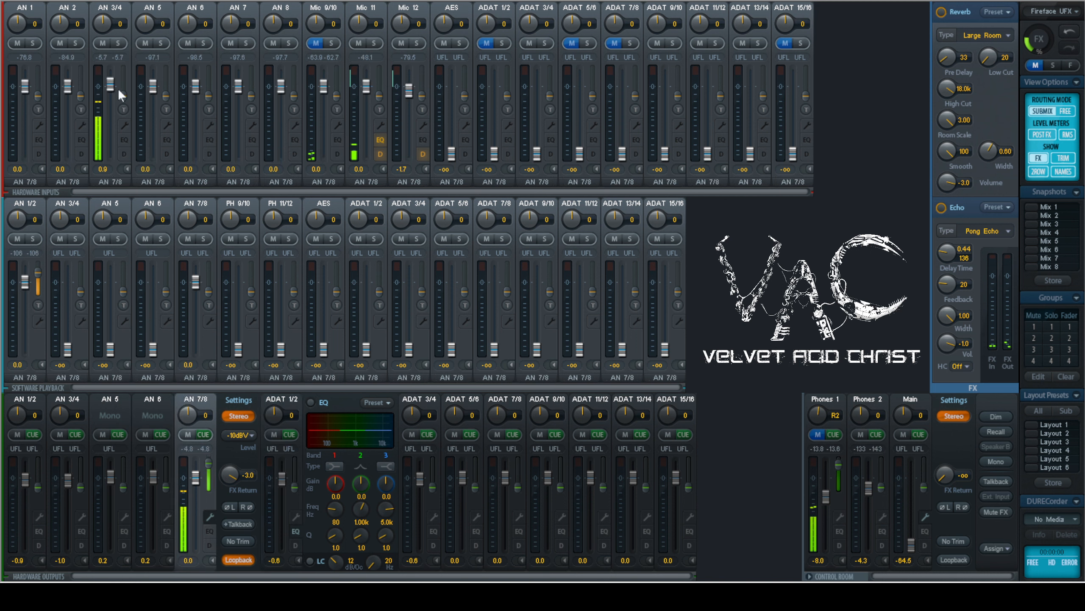
{"action": "left_click_drag", "start_coordinate": [124, 95], "coordinate": [122, 71]}
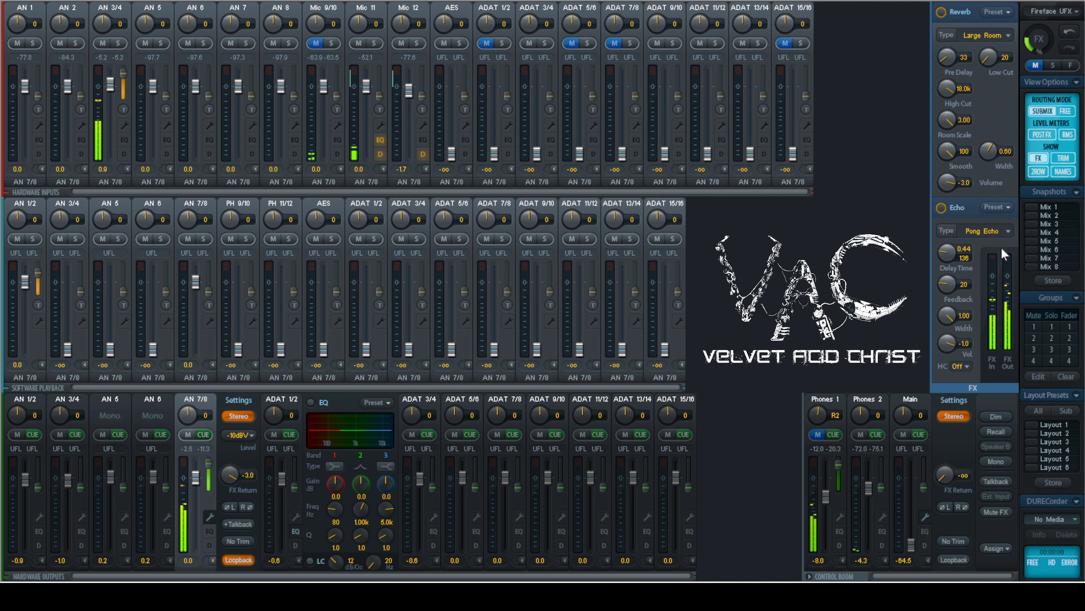
Switch the Echo effect's type to Stereo Cross and from there to Stereo Echo
{"action": "left_click", "coordinate": [1027, 258]}
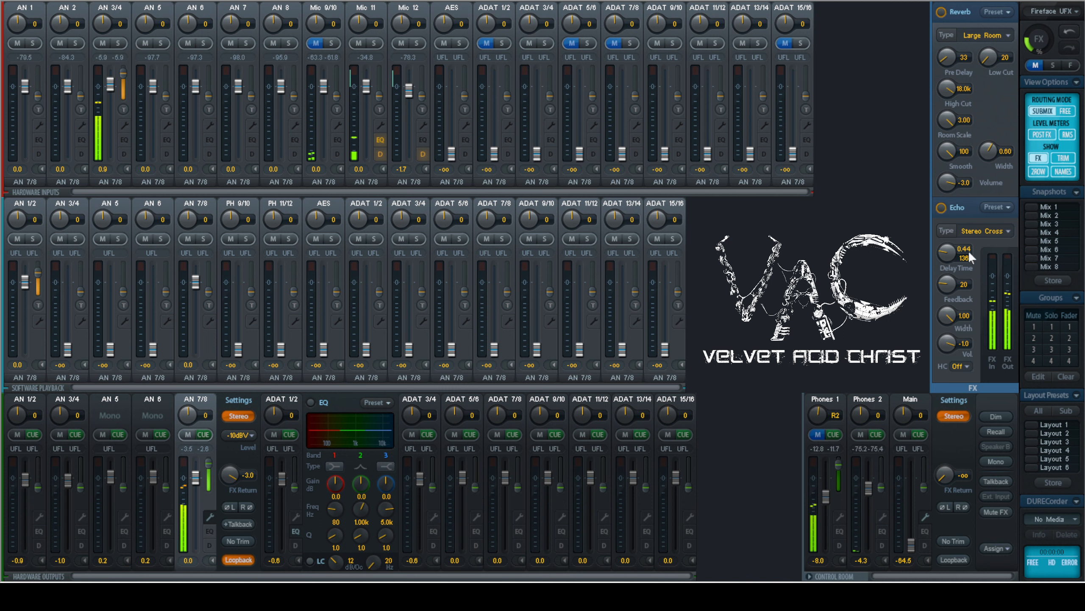
{"action": "left_click", "coordinate": [997, 231]}
{"action": "left_click", "coordinate": [1012, 246]}
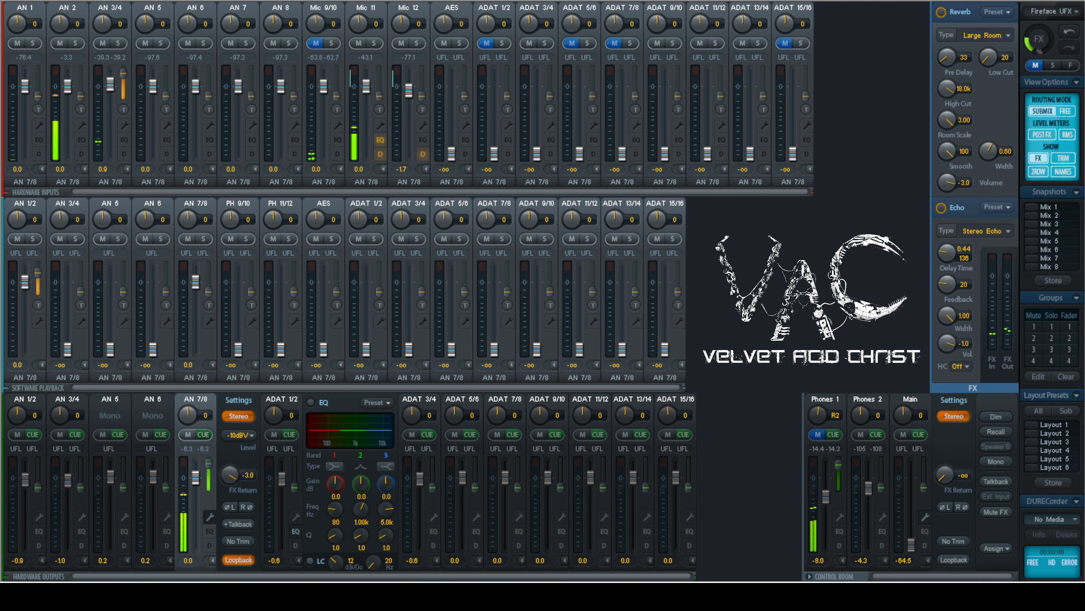
Lower the AN 3/4 hardware input's FX send fully, and raise the AN 2 input's FX send and lower it fully again
{"action": "left_click_drag", "start_coordinate": [123, 74], "coordinate": [130, 99]}
{"action": "left_click_drag", "start_coordinate": [81, 99], "coordinate": [80, 73]}
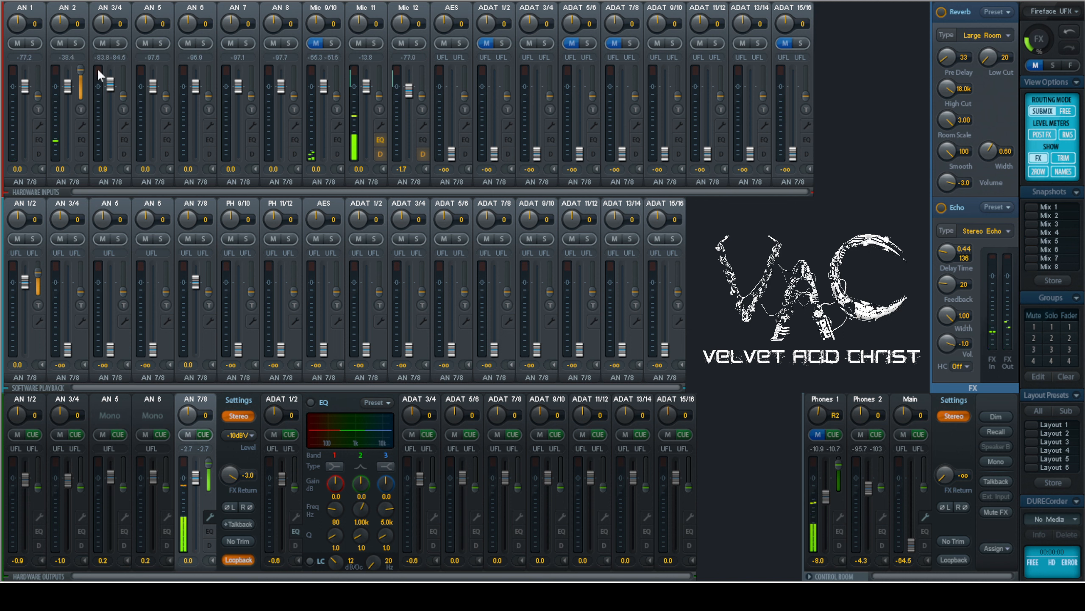
{"action": "left_click_drag", "start_coordinate": [80, 69], "coordinate": [90, 114]}
In the Phones 2 submix, try Mic 11 at 0.0 dB and fully down, and set AN 2 to 0.9 dB and Mic 11 to 4.6 dB
{"action": "left_click", "coordinate": [839, 505]}
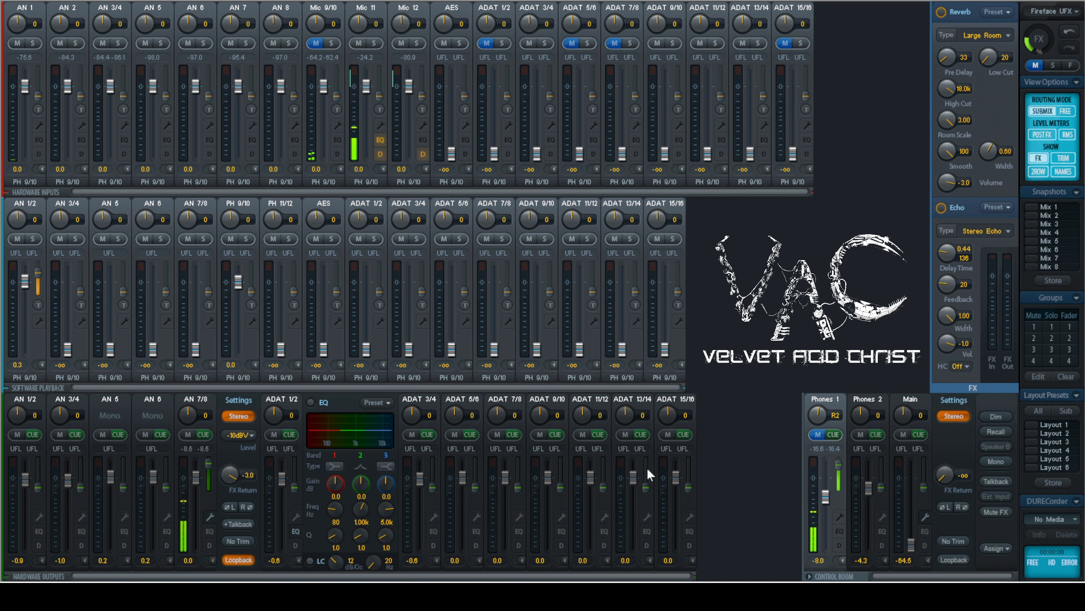
{"action": "left_click", "coordinate": [882, 502]}
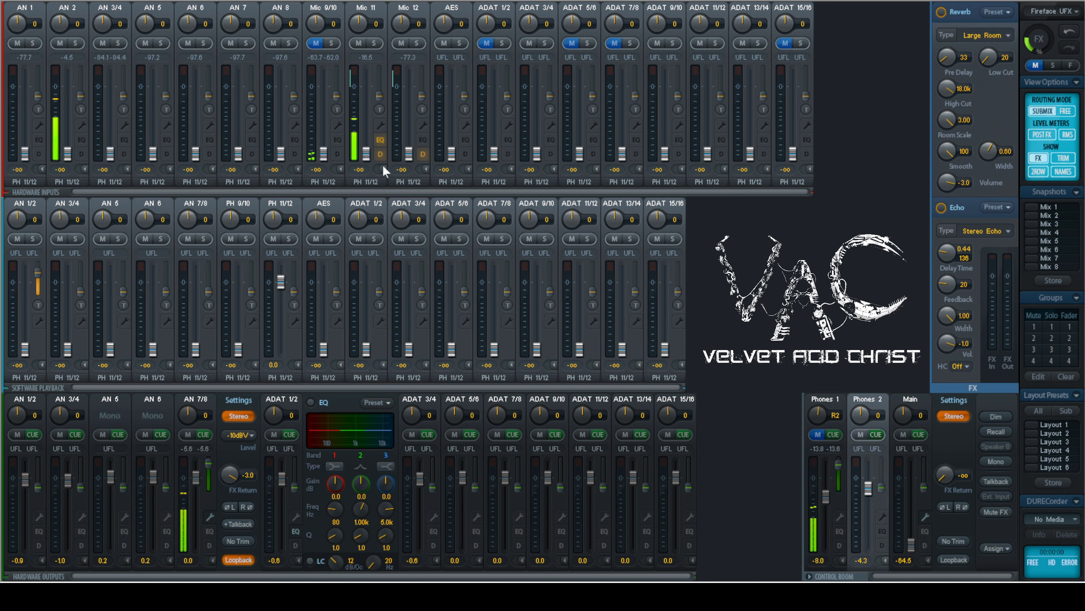
{"action": "left_click_drag", "start_coordinate": [365, 153], "coordinate": [363, 92]}
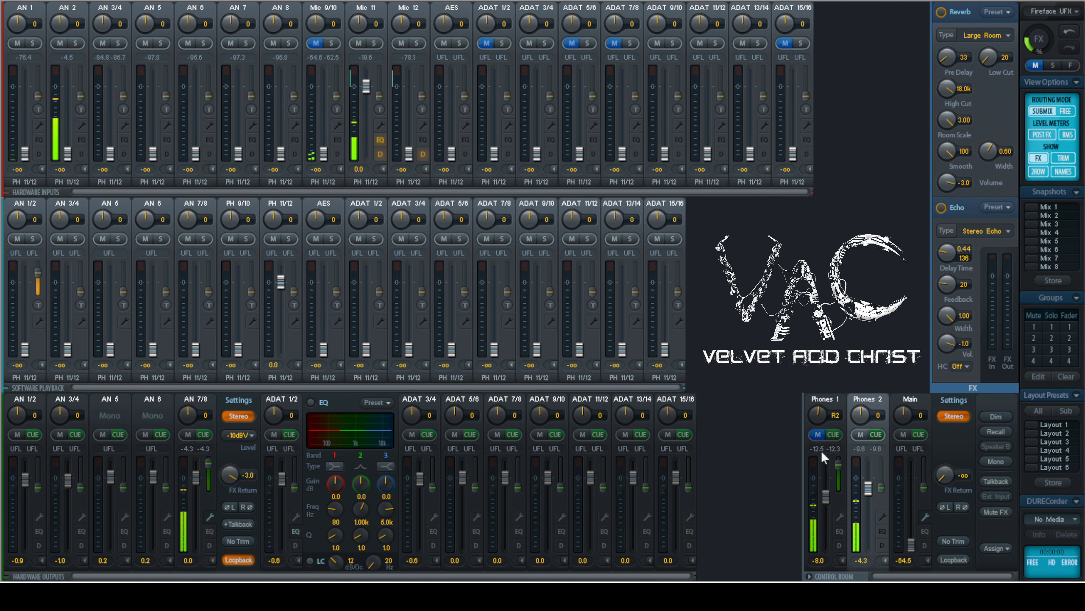
{"action": "left_click_drag", "start_coordinate": [366, 89], "coordinate": [372, 171]}
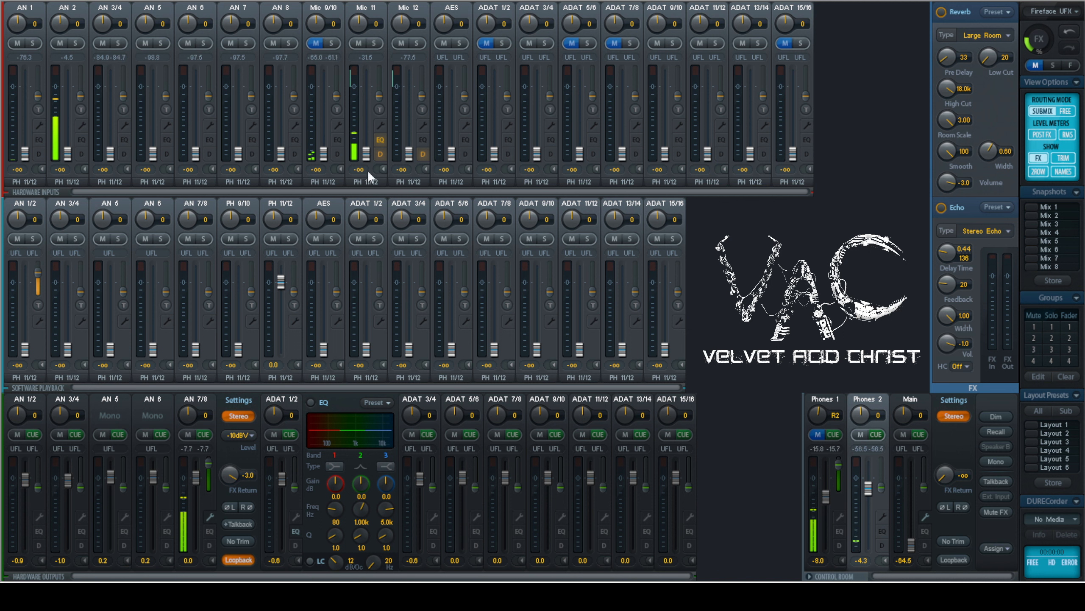
{"action": "left_click_drag", "start_coordinate": [66, 154], "coordinate": [67, 89]}
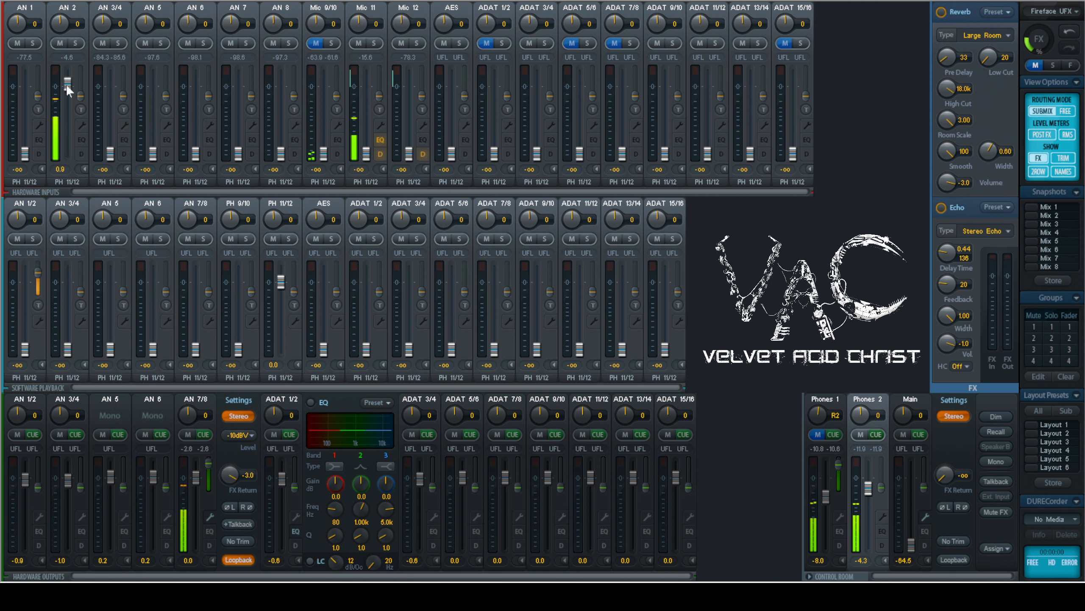
{"action": "left_click_drag", "start_coordinate": [368, 154], "coordinate": [359, 74]}
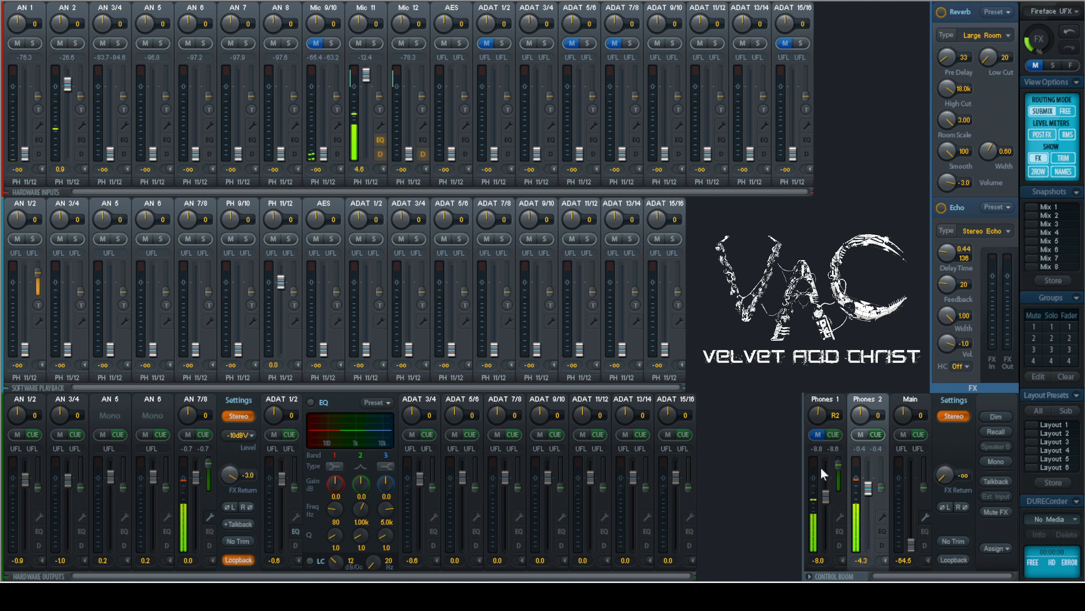
View the Main submix, and in the Phones 1 submix lower the AN 1/2 software playback's FX send fully
{"action": "left_click", "coordinate": [918, 465]}
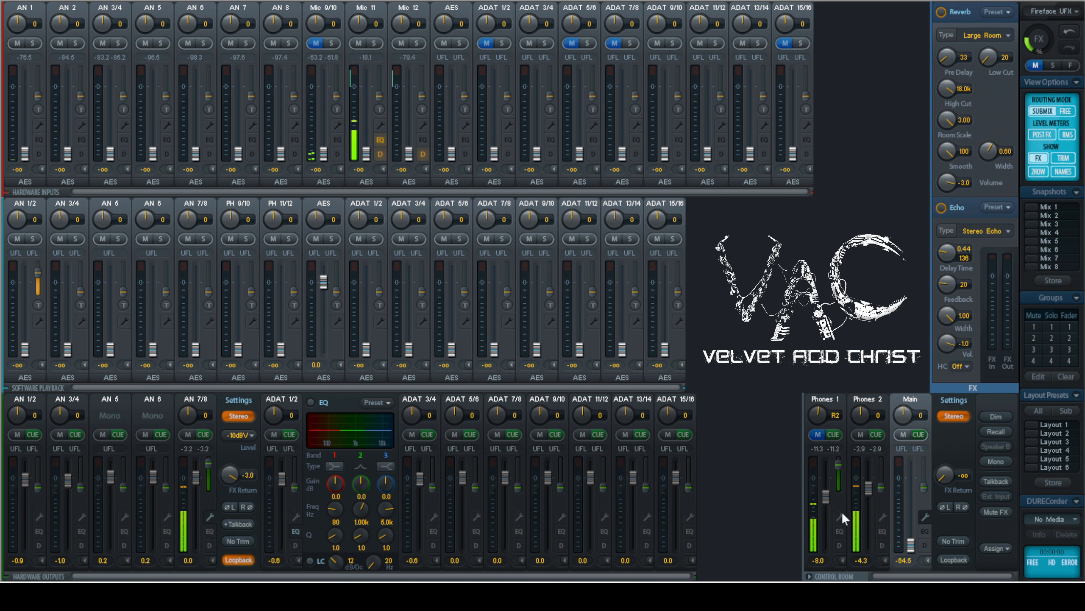
{"action": "left_click", "coordinate": [836, 502]}
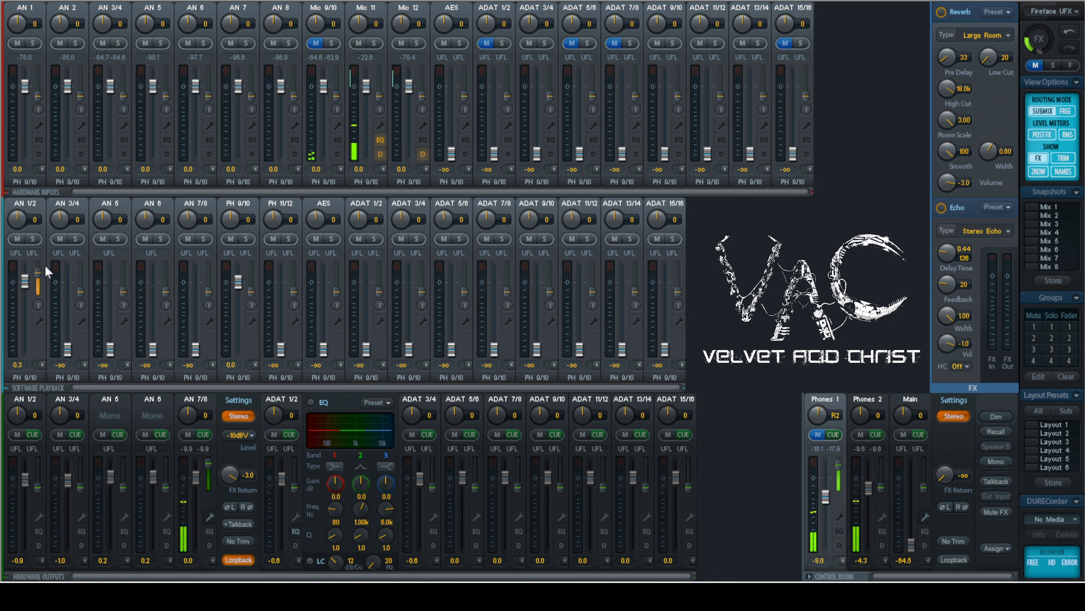
{"action": "left_click_drag", "start_coordinate": [39, 278], "coordinate": [38, 292]}
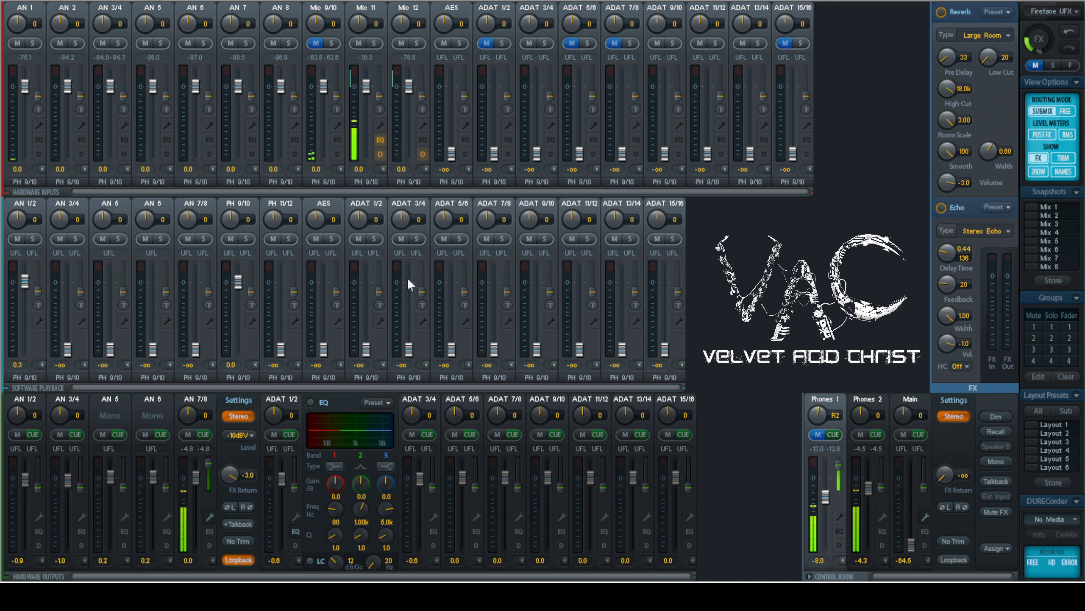
In the ADAT 3/4 submix, raise the AN 1/2 software playback to -0.9 dB and lower it fully again
{"action": "left_click", "coordinate": [420, 522]}
{"action": "left_click_drag", "start_coordinate": [25, 349], "coordinate": [24, 285]}
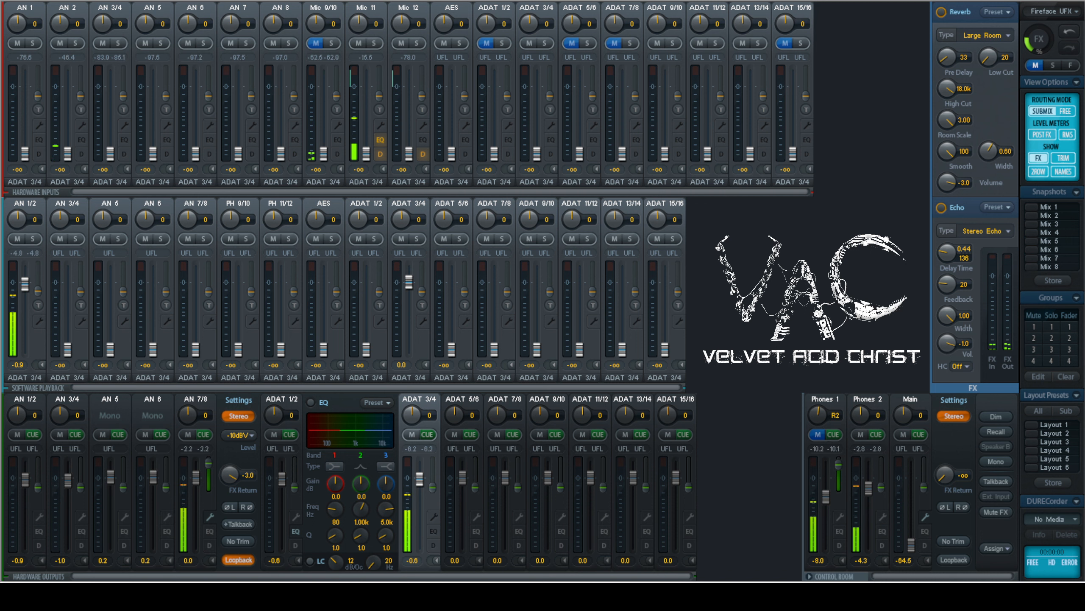
{"action": "left_click_drag", "start_coordinate": [25, 282], "coordinate": [32, 357]}
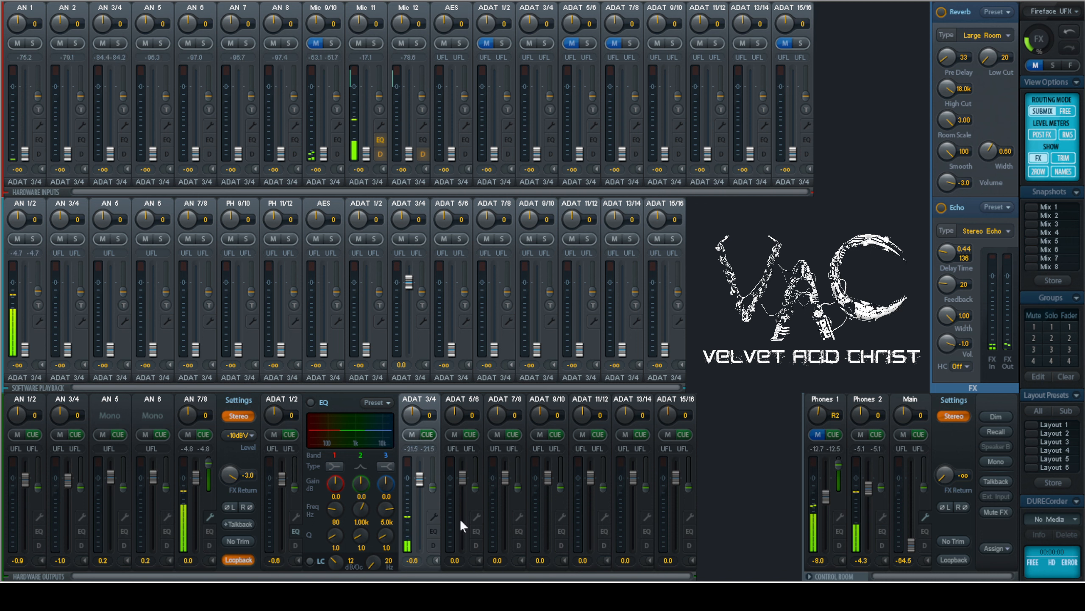
In the ADAT 5/6 submix, raise the AN 1/2 software playback to 0.9 dB and lower it fully again
{"action": "left_click", "coordinate": [475, 496]}
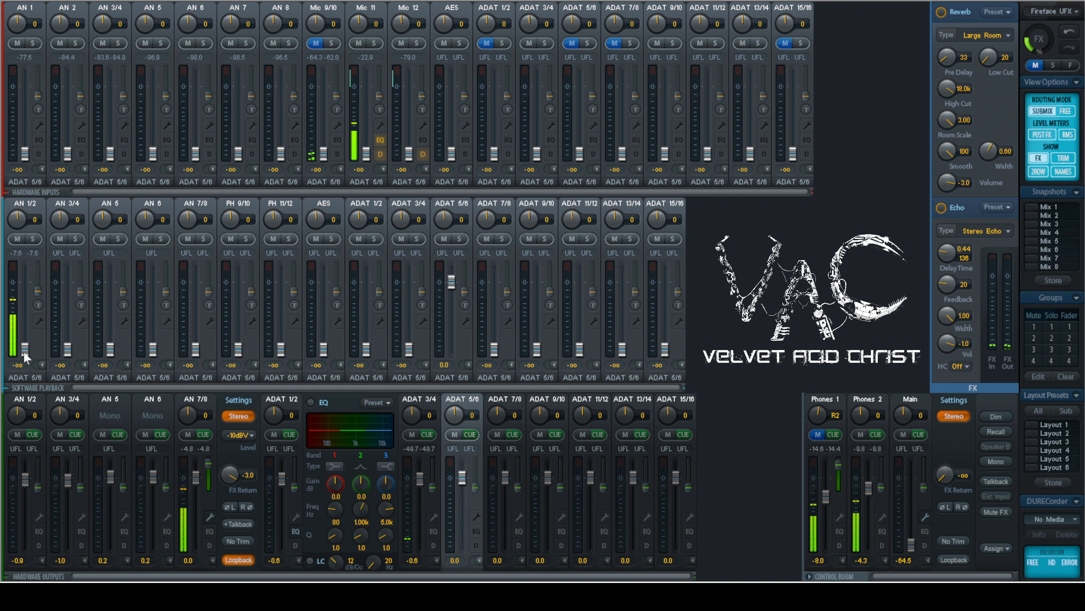
{"action": "left_click_drag", "start_coordinate": [25, 353], "coordinate": [25, 280]}
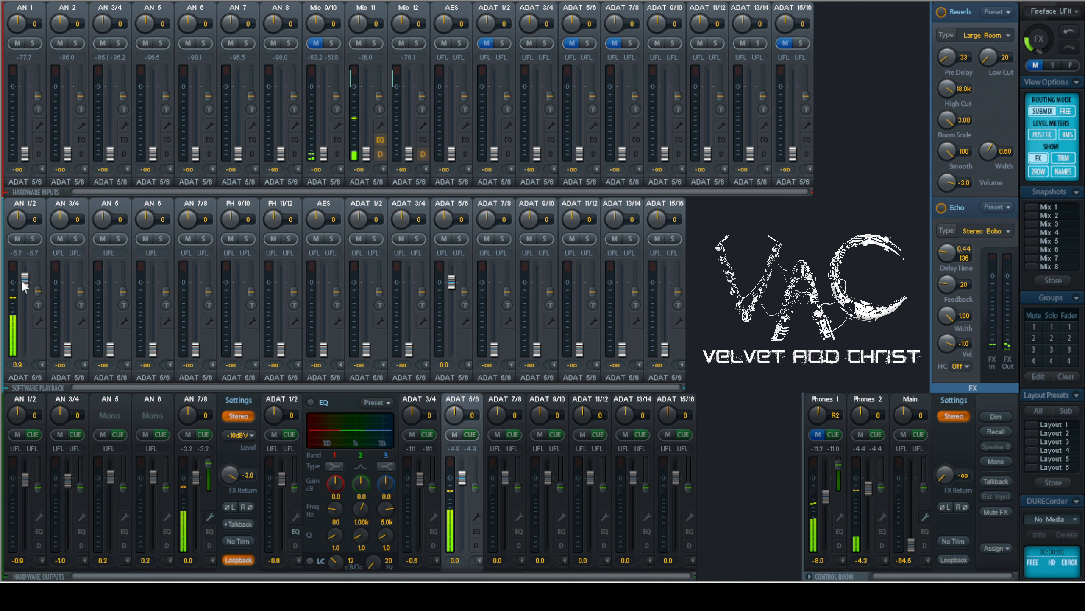
{"action": "left_click_drag", "start_coordinate": [24, 283], "coordinate": [25, 342]}
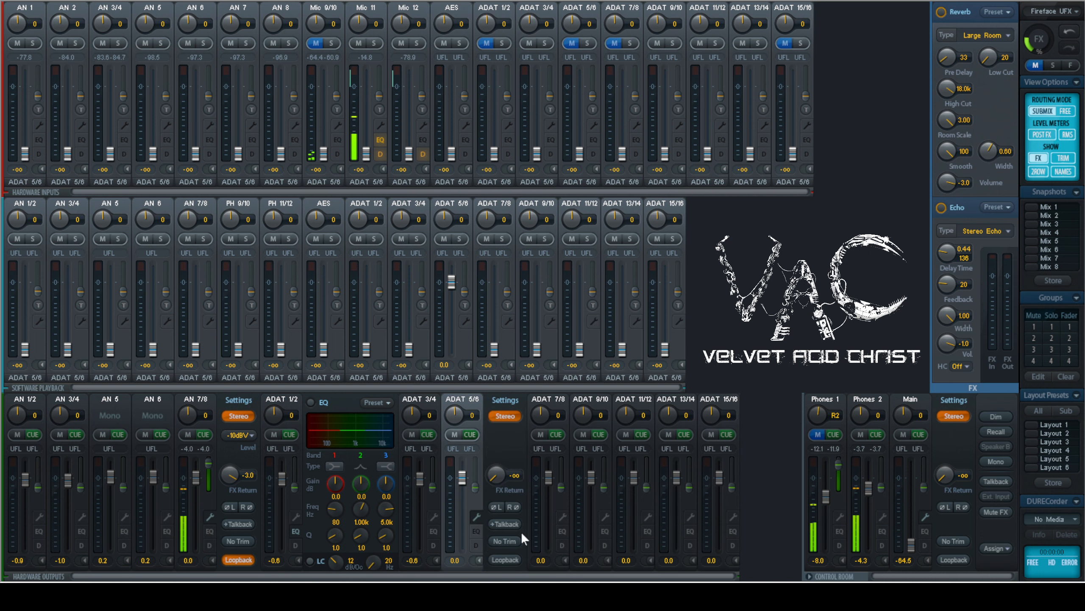
Show the ADAT 5/6 output's Dynamics and EQ sections, and return to its channel settings
{"action": "left_click", "coordinate": [477, 544]}
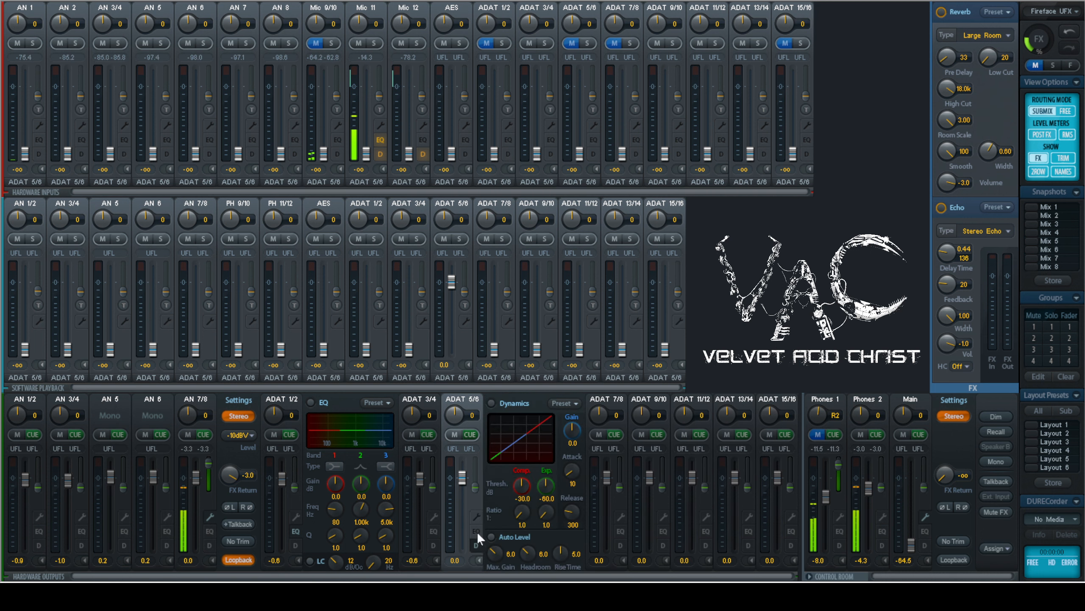
{"action": "left_click", "coordinate": [477, 530]}
{"action": "left_click", "coordinate": [476, 516]}
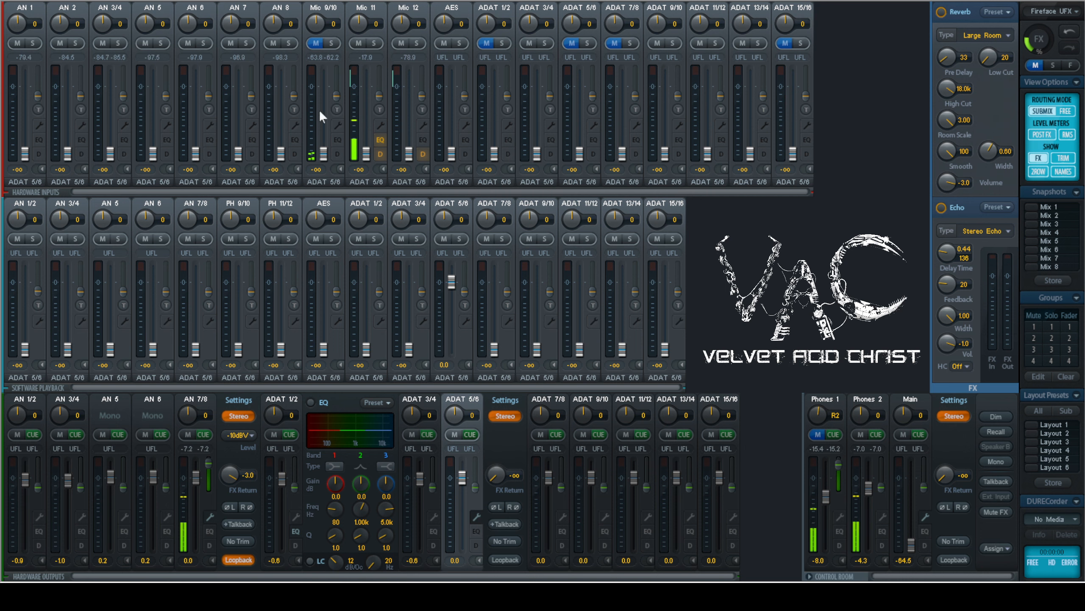
Show the AN 6 hardware input's channel settings and its Dynamics section
{"action": "left_click", "coordinate": [209, 125]}
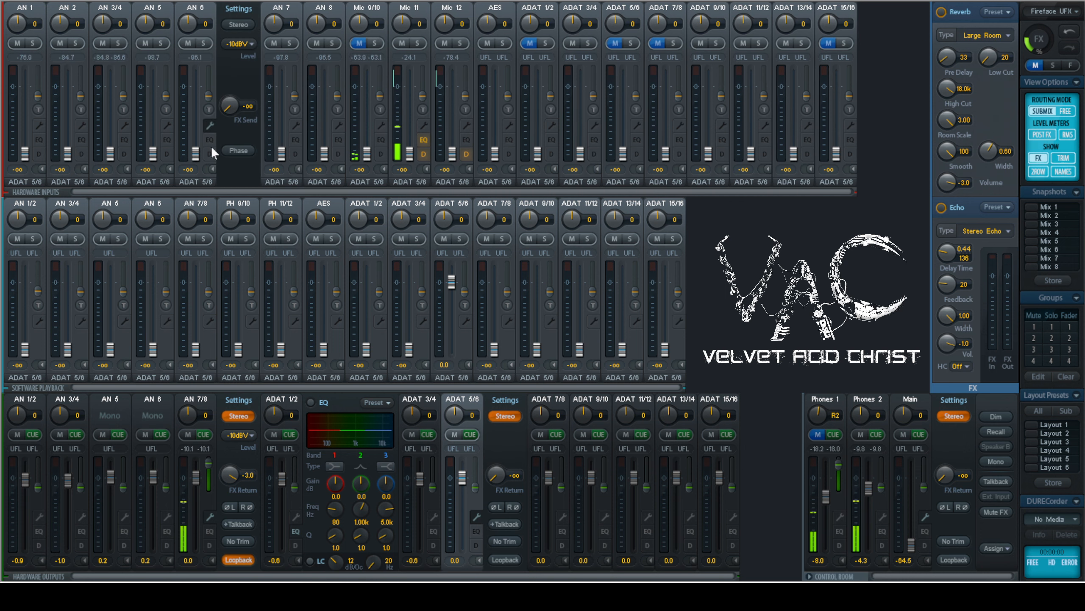
{"action": "left_click", "coordinate": [209, 152]}
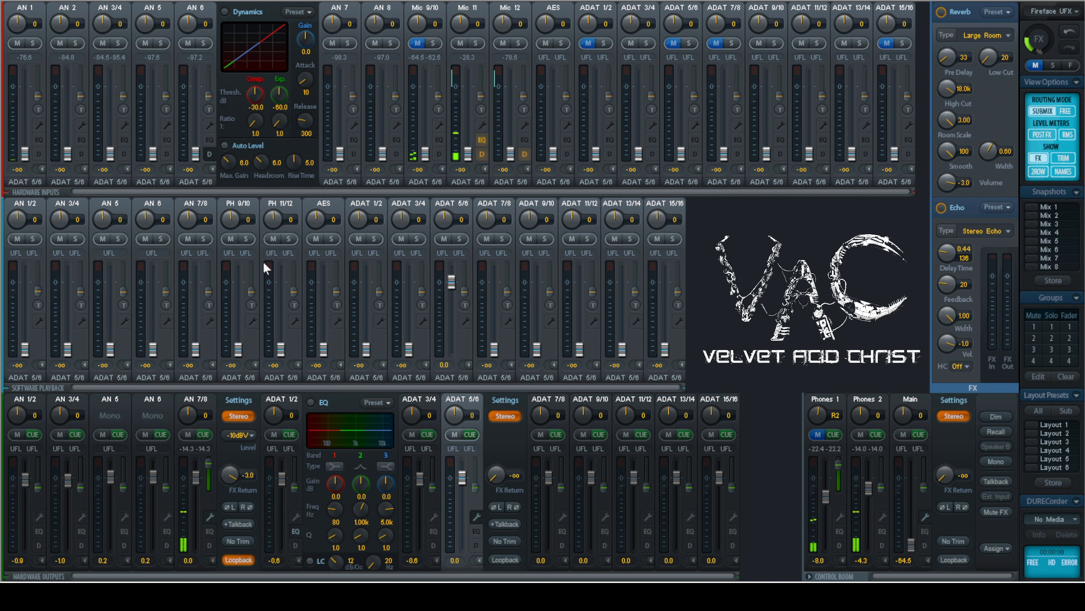